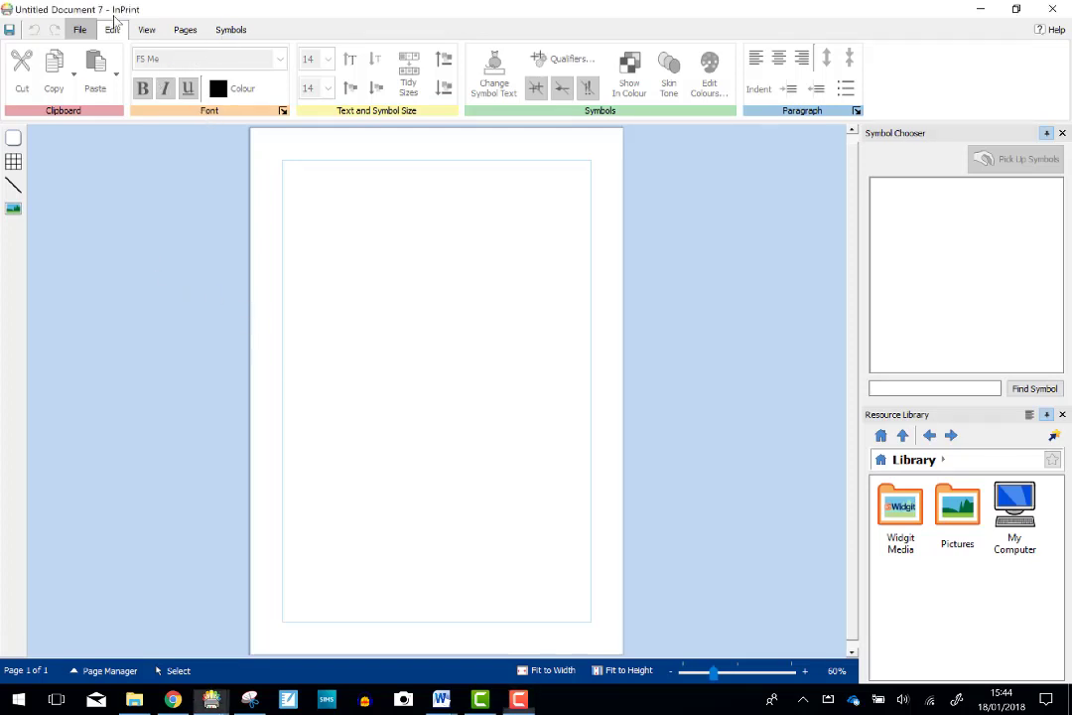
Review the symbol set wordlists, selecting All Signs, and close the settings without changes
left_click(229, 33)
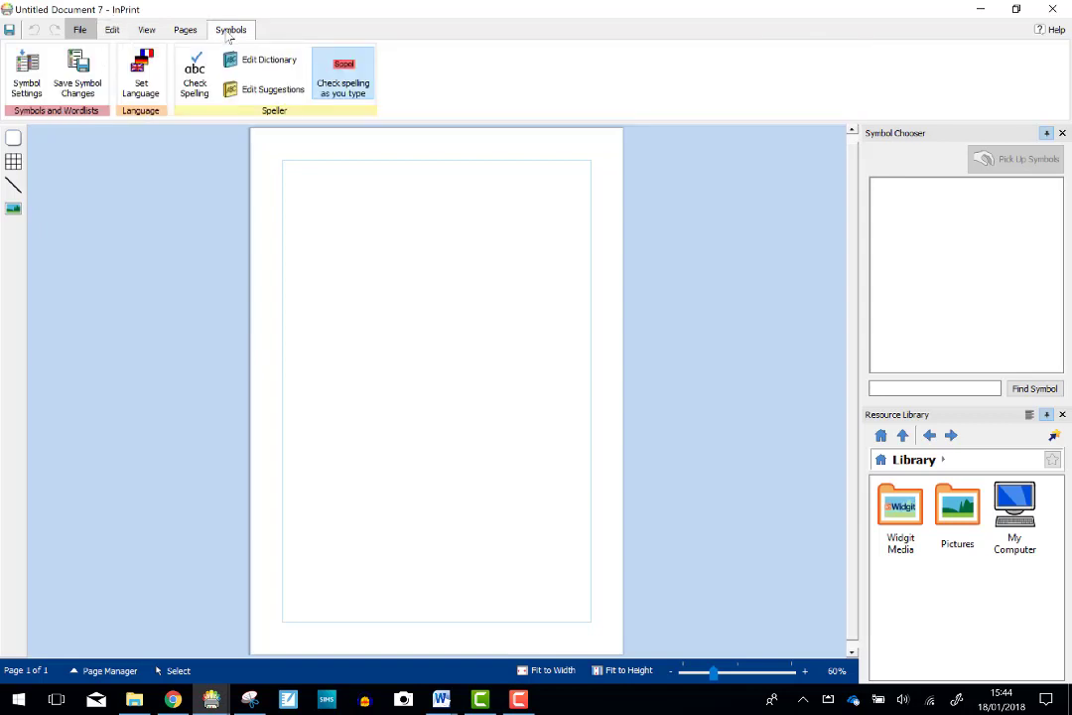
left_click(24, 67)
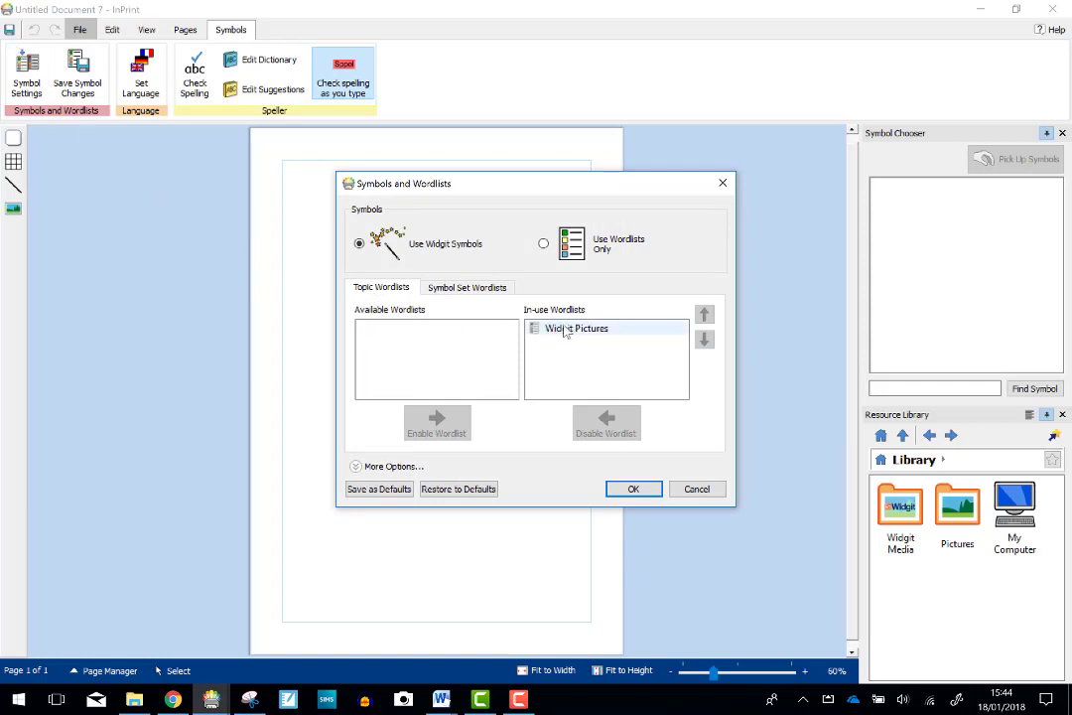
left_click(453, 289)
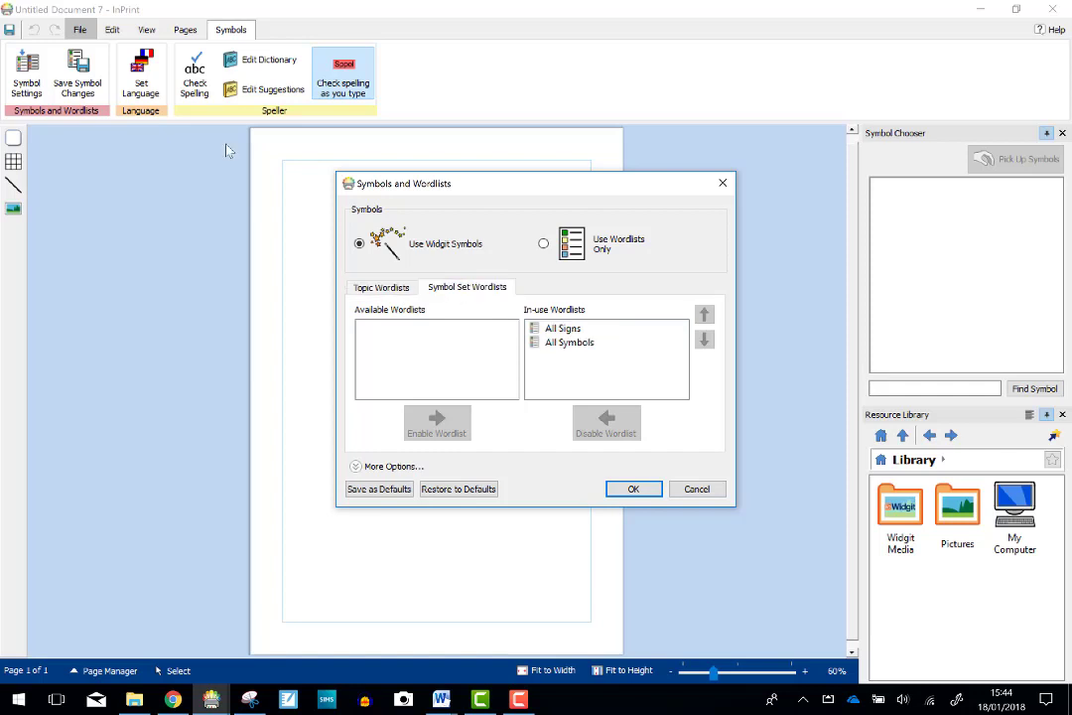
left_click(566, 331)
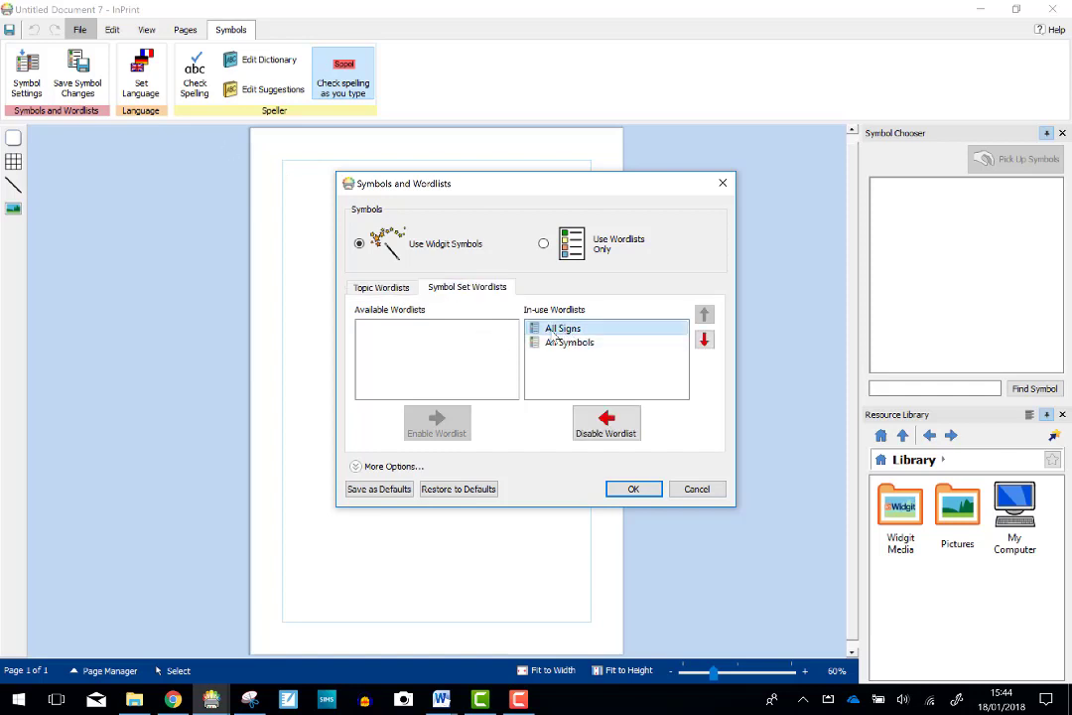
left_click(426, 338)
left_click(697, 488)
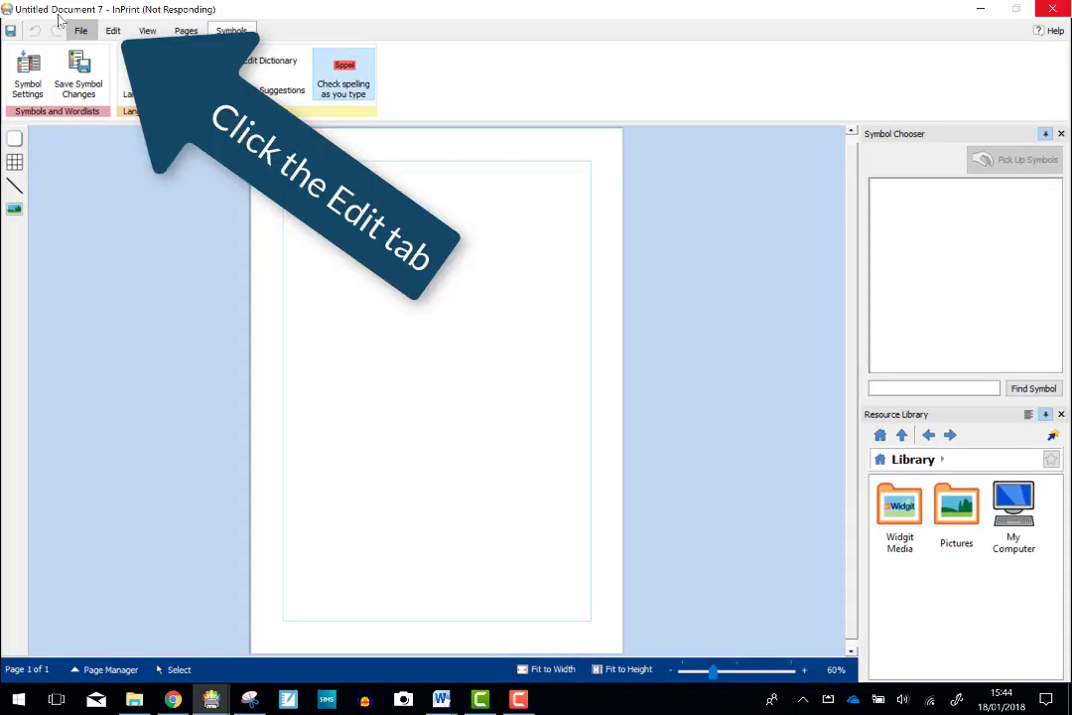
Place a Styled Frame at the page's top-left and stretch it to about 17.66 × 26.47 cm
left_click(113, 30)
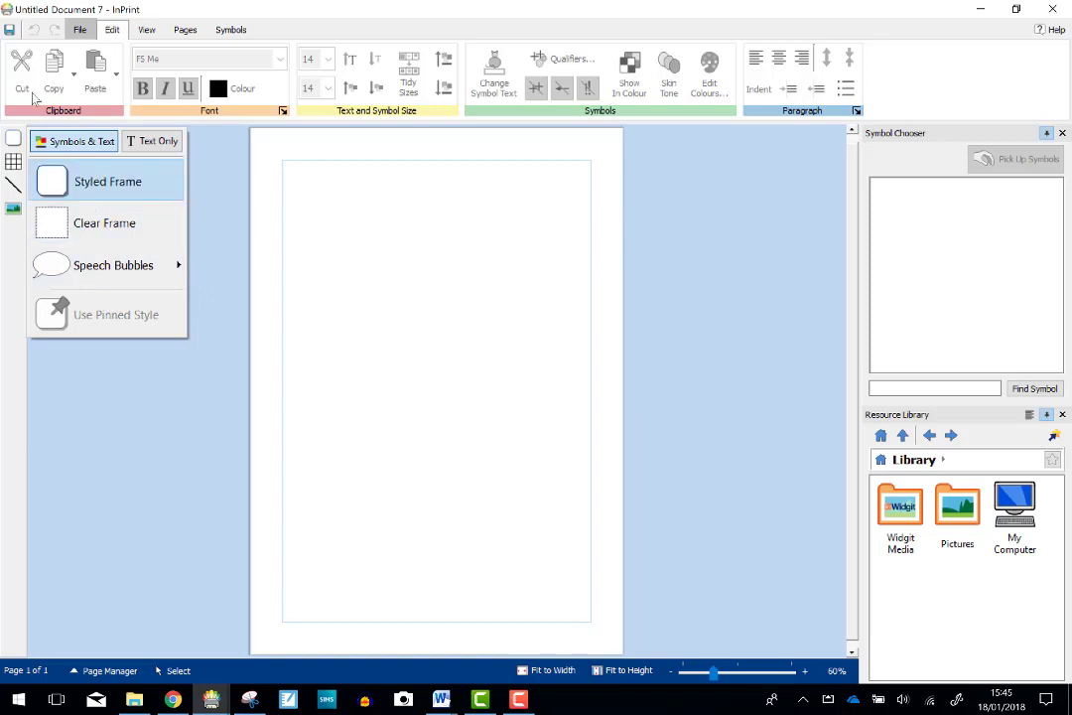
left_click(81, 185)
left_click(352, 187)
left_click_drag(406, 207, 556, 650)
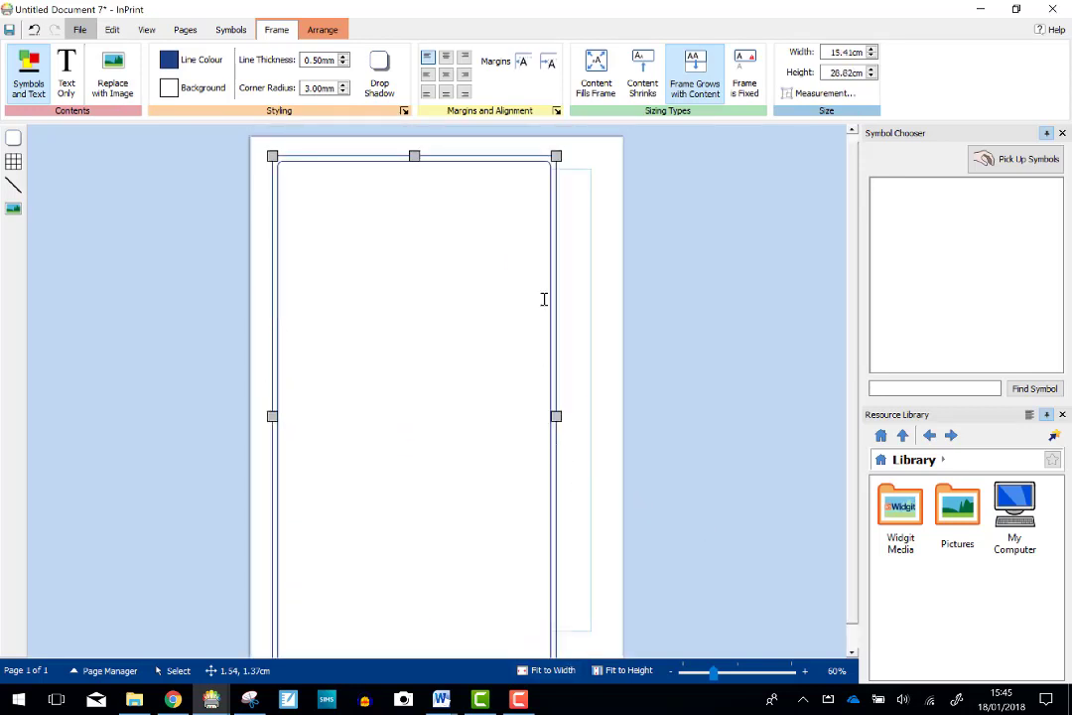
left_click_drag(556, 156, 531, 155)
left_click(368, 392)
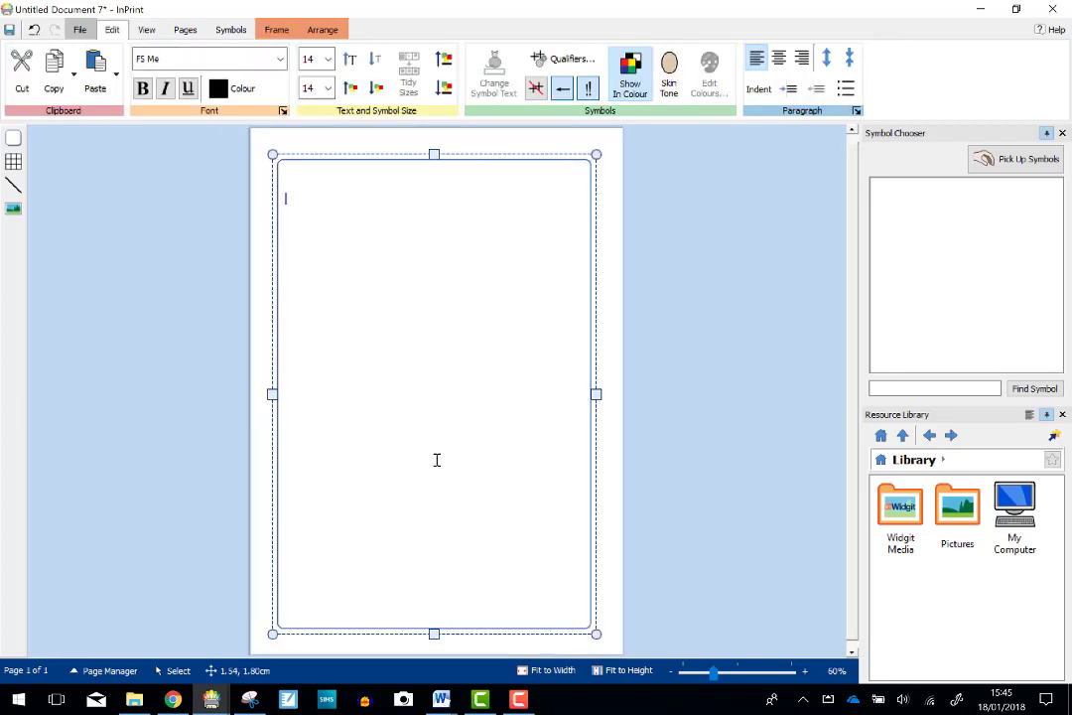
Type 'materials' in the frame, try other pictures, then revert to the original sign symbol
type("materia")
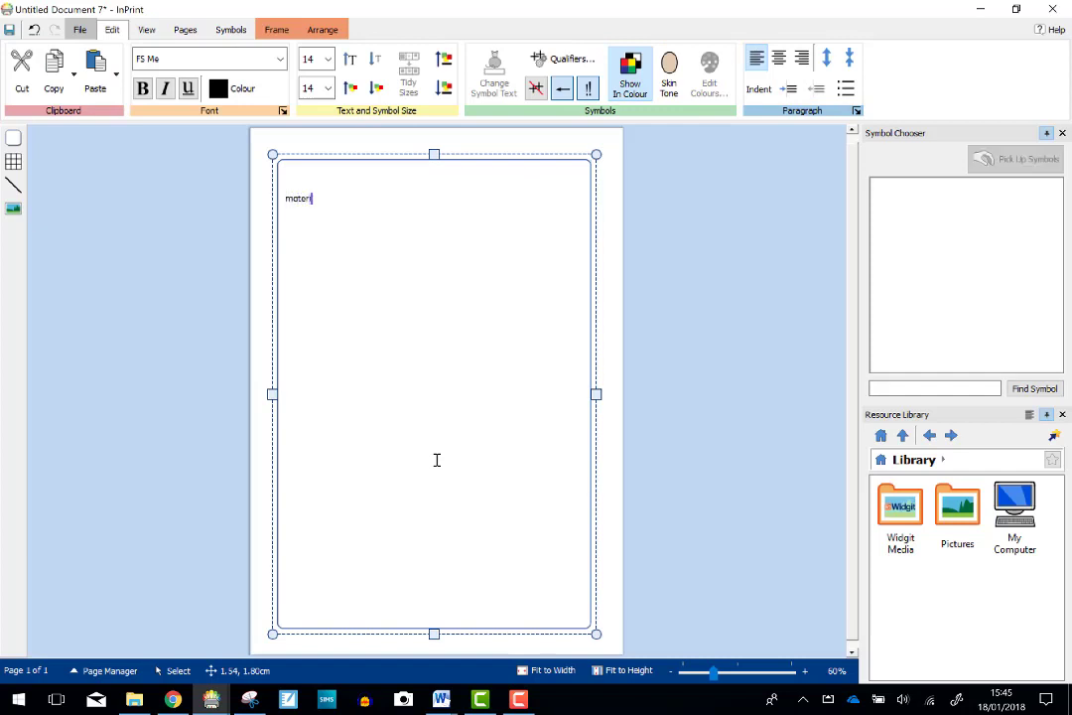
type("ls")
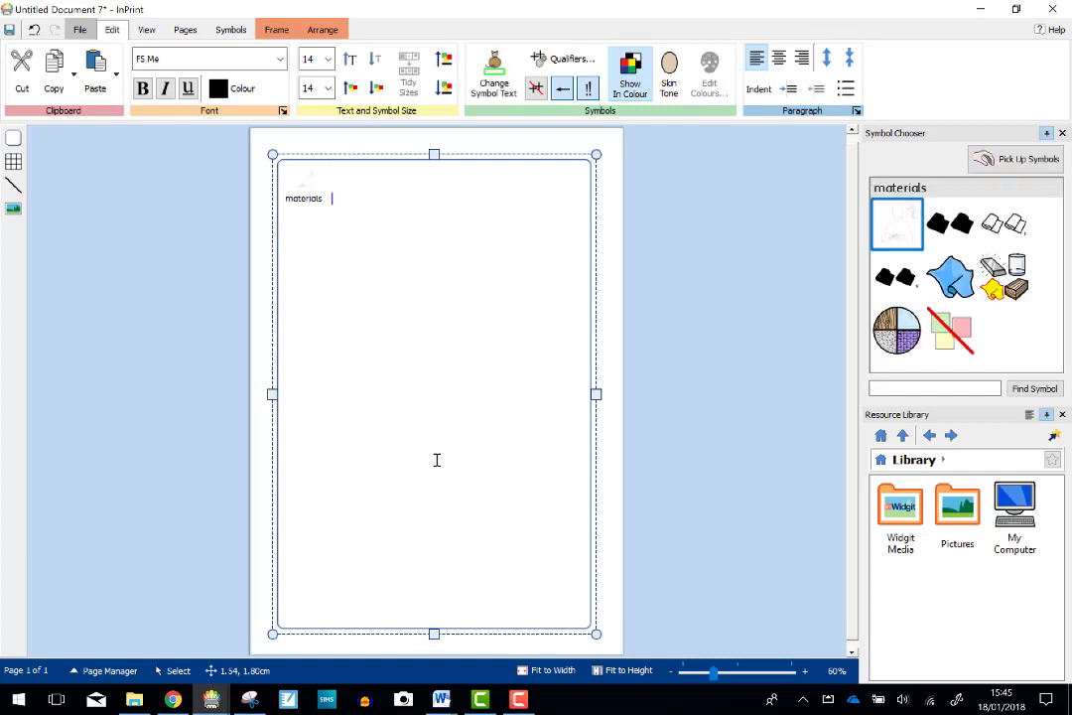
key("BackSpace")
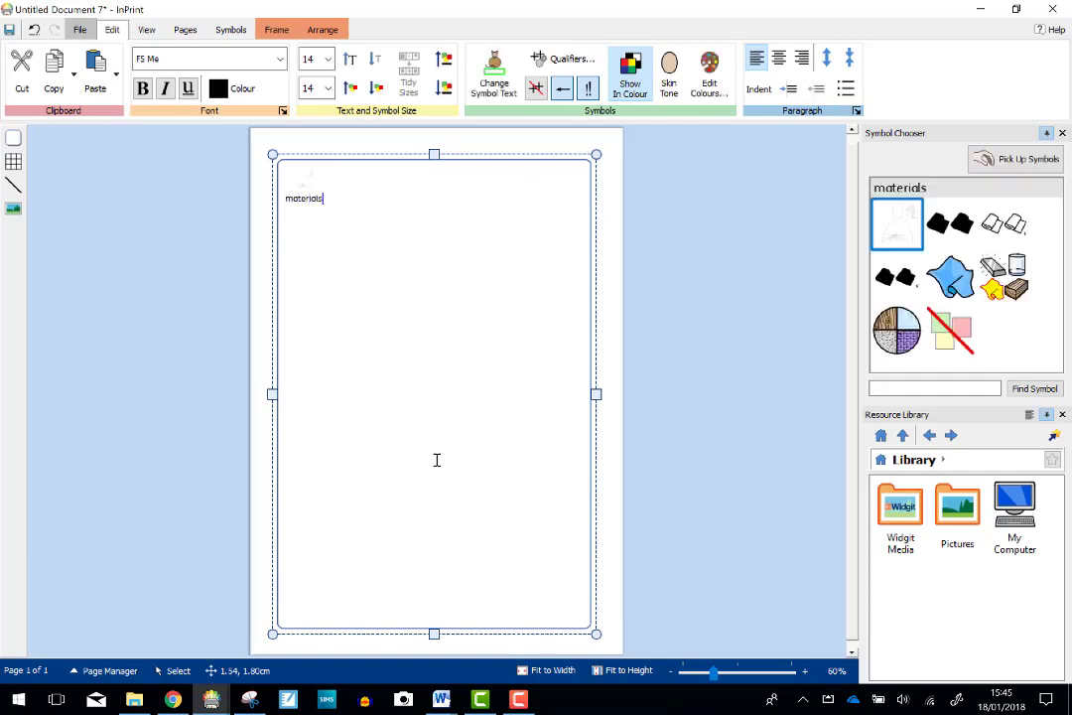
left_click(951, 225)
left_click(1003, 224)
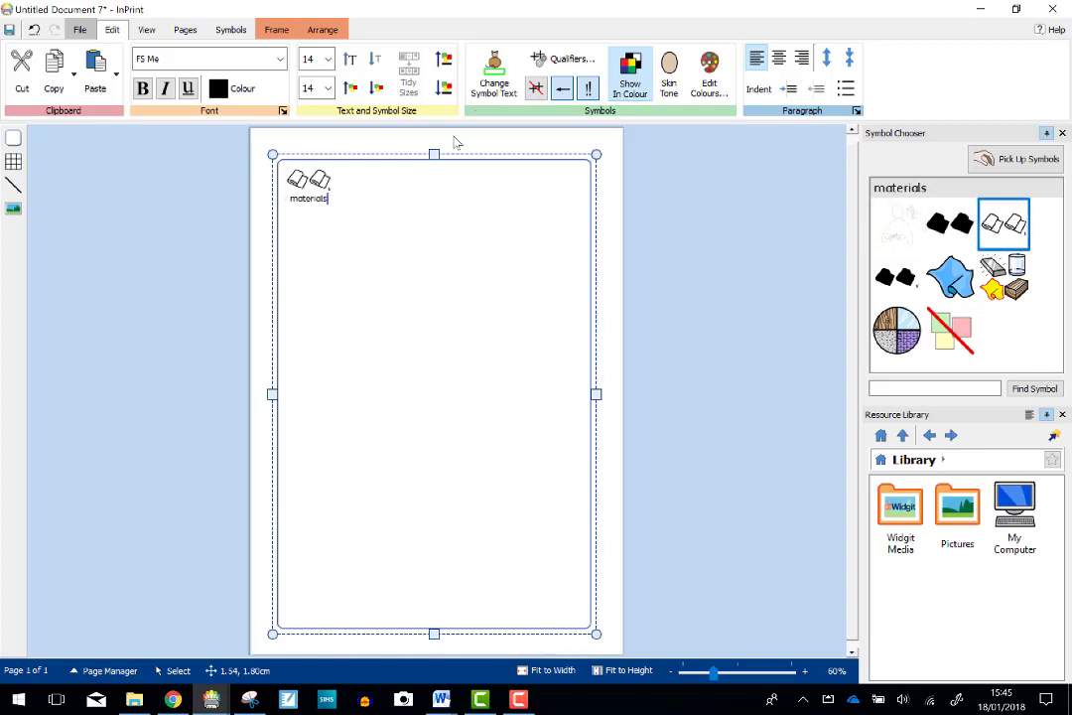
key("ctrl+z")
key("ctrl+z")
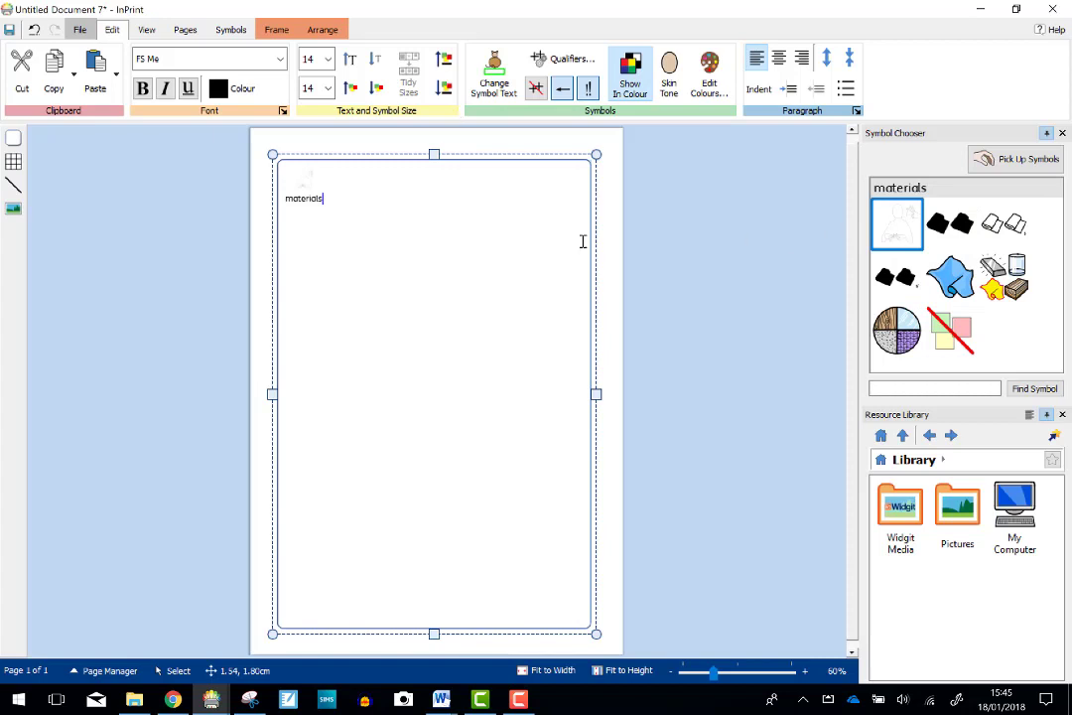
Apply Content Fills Frame to the materials sign and word, and show the Page Manager
left_click(276, 29)
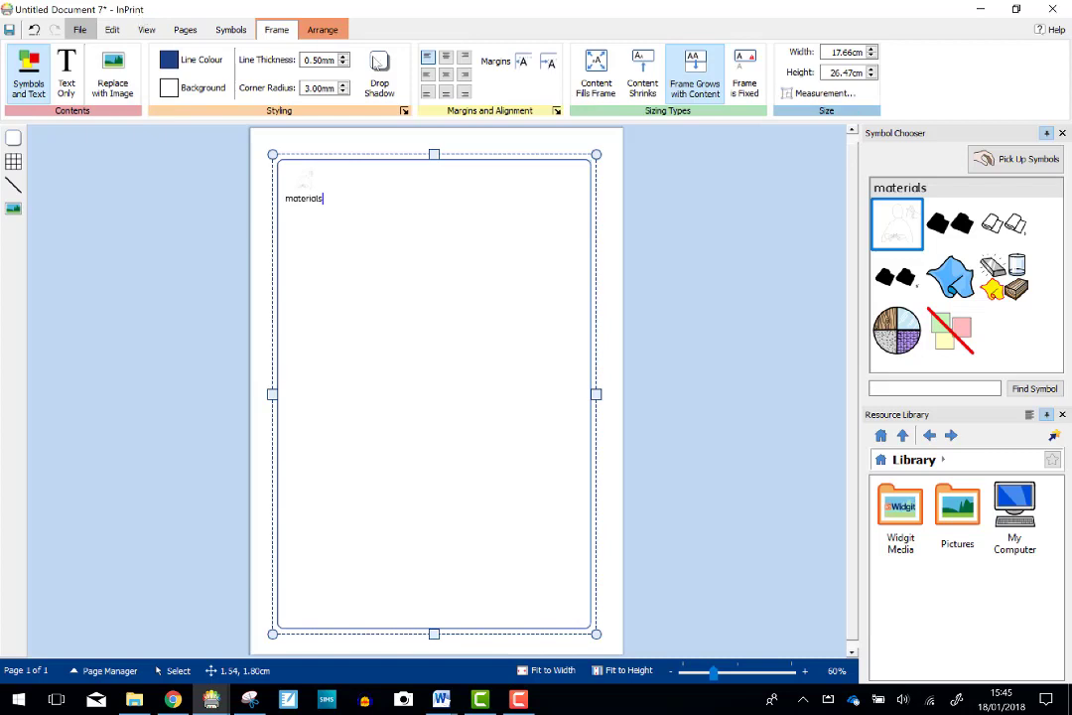
left_click(597, 90)
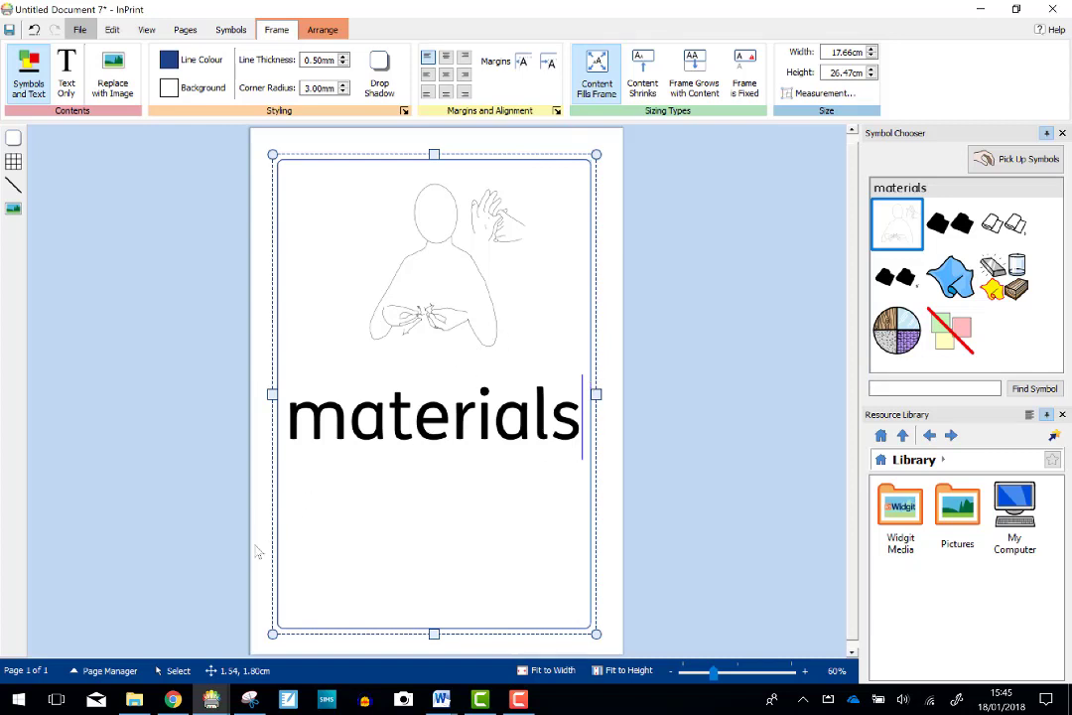
left_click(105, 670)
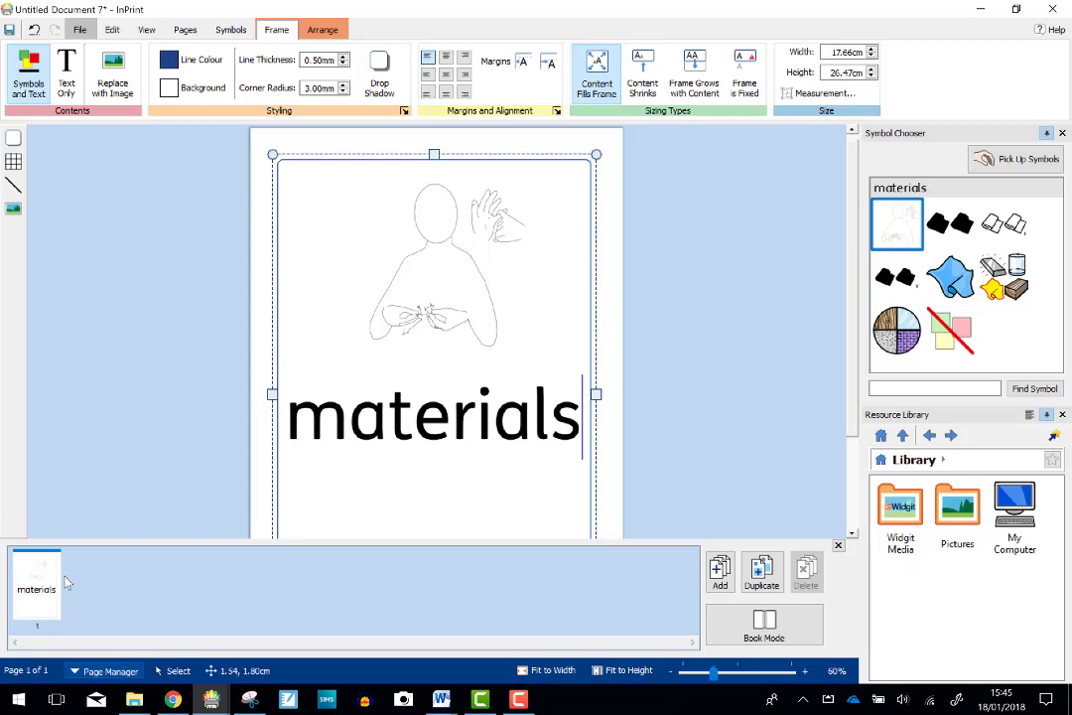
Duplicate the materials page so the document holds six identical posters
left_click(761, 574)
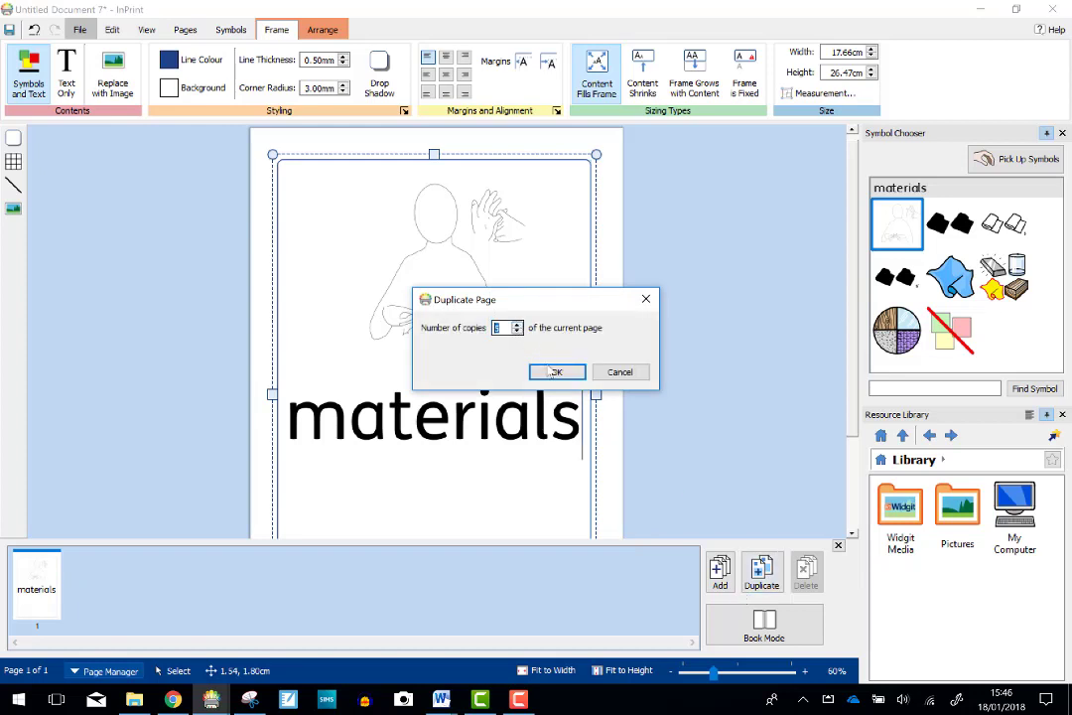
key("Return")
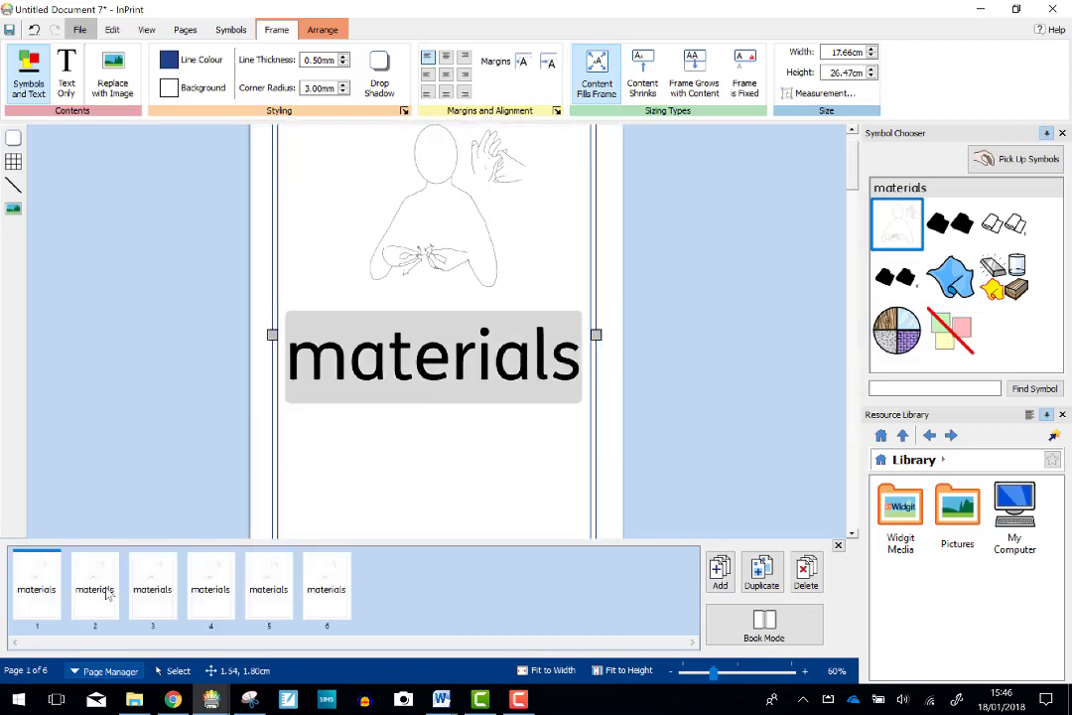
key("Page_Down")
key("Page_Down")
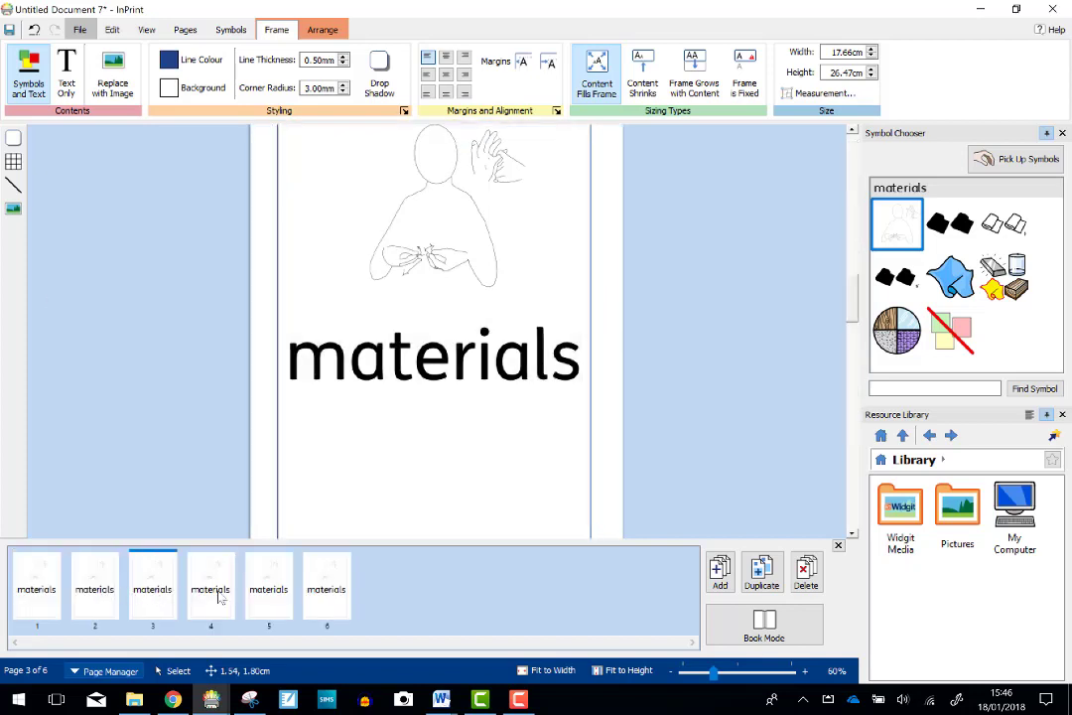
Replace 'materials' with 'rubber', 'soft' and 'strong' on pages 2, 3 and 4
left_click(95, 594)
left_click(410, 360)
left_click_drag(578, 356, 287, 358)
type("rubber")
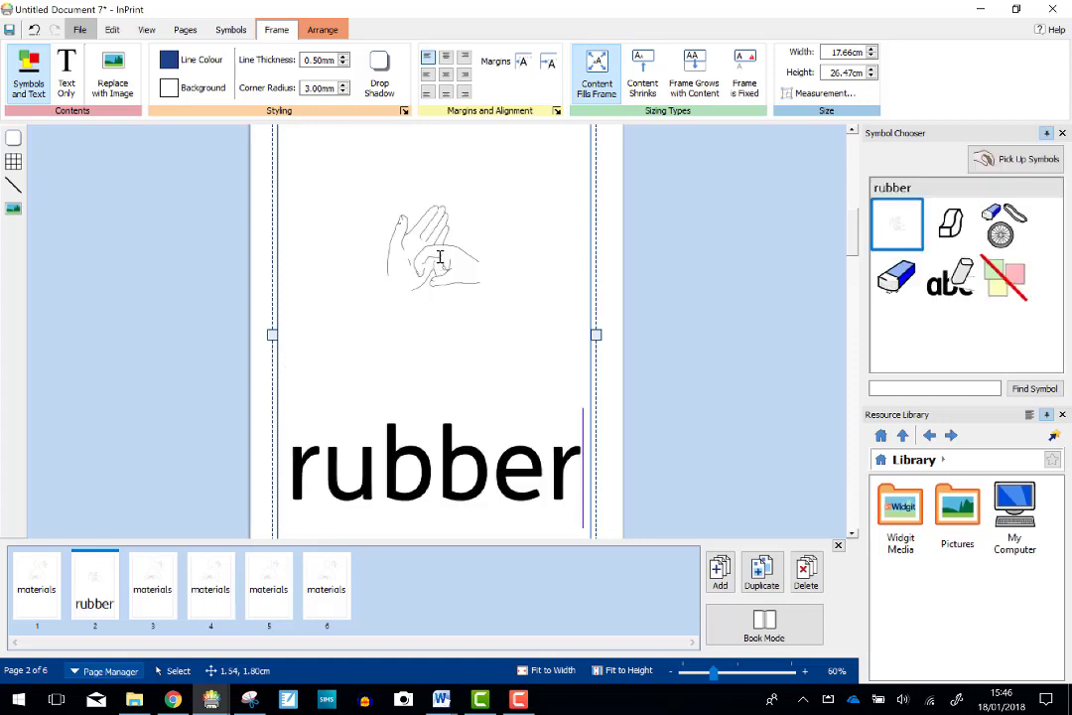
key("Page_Down")
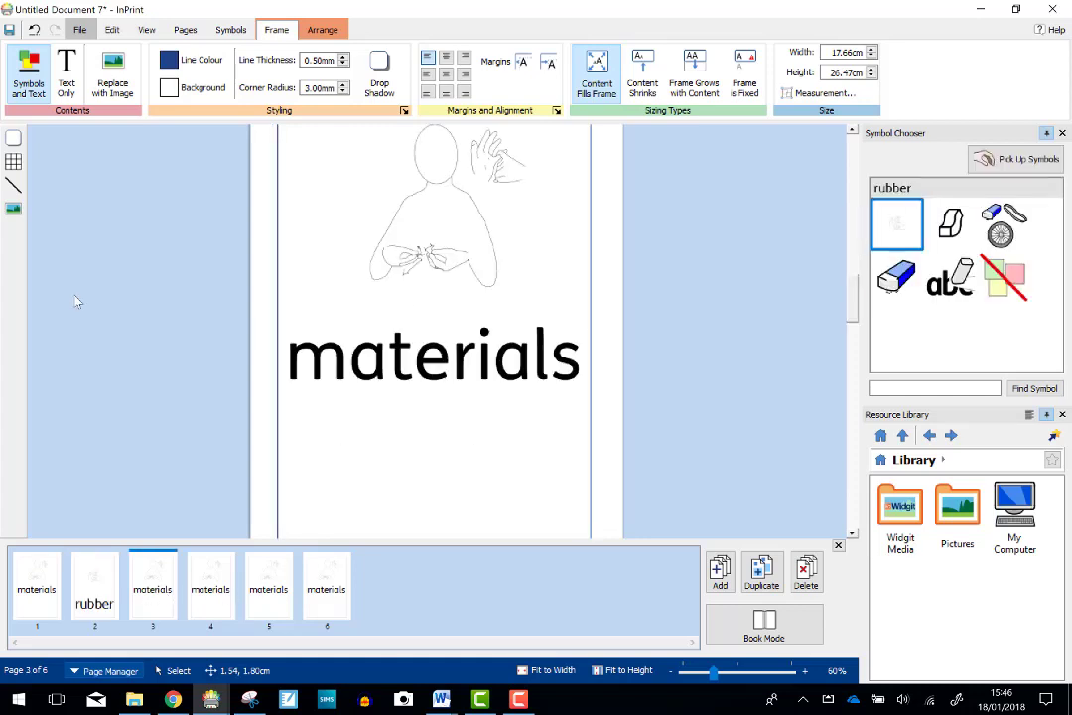
key("Tab")
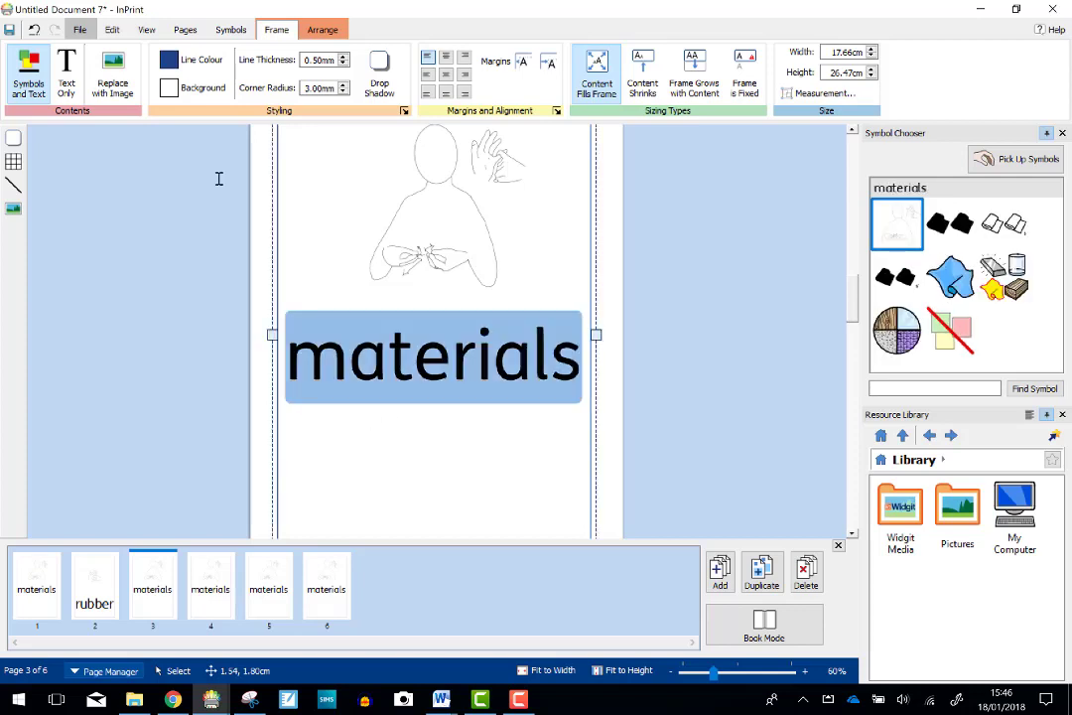
type("soft")
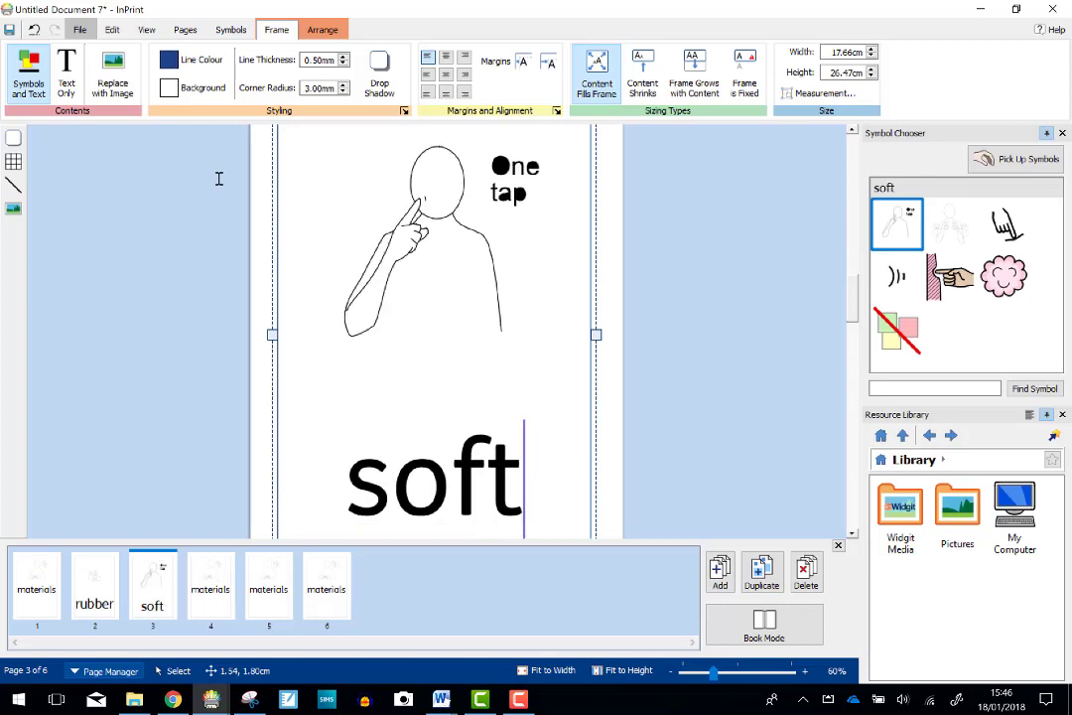
key("Page_Down")
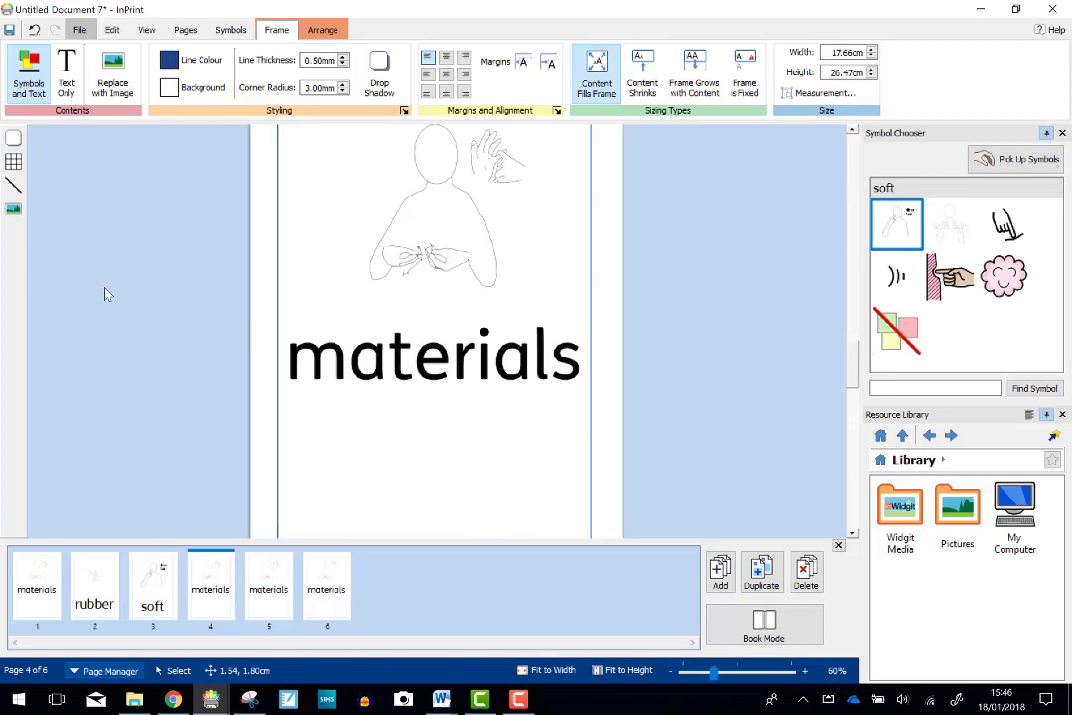
key("Tab")
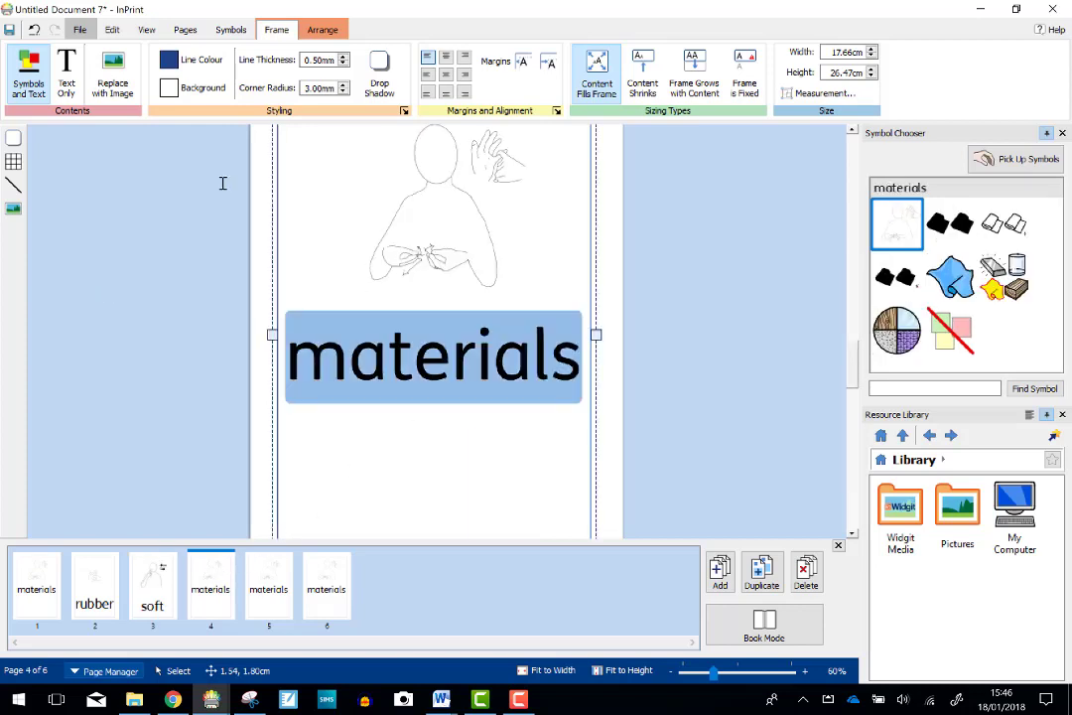
type("strong")
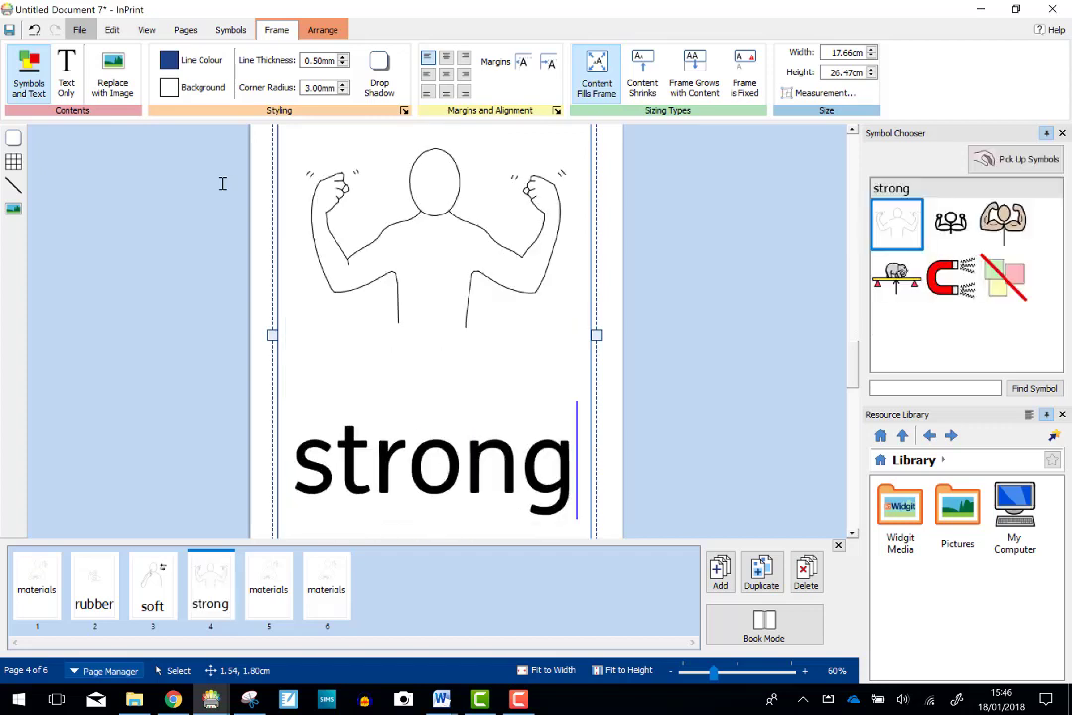
left_click(269, 584)
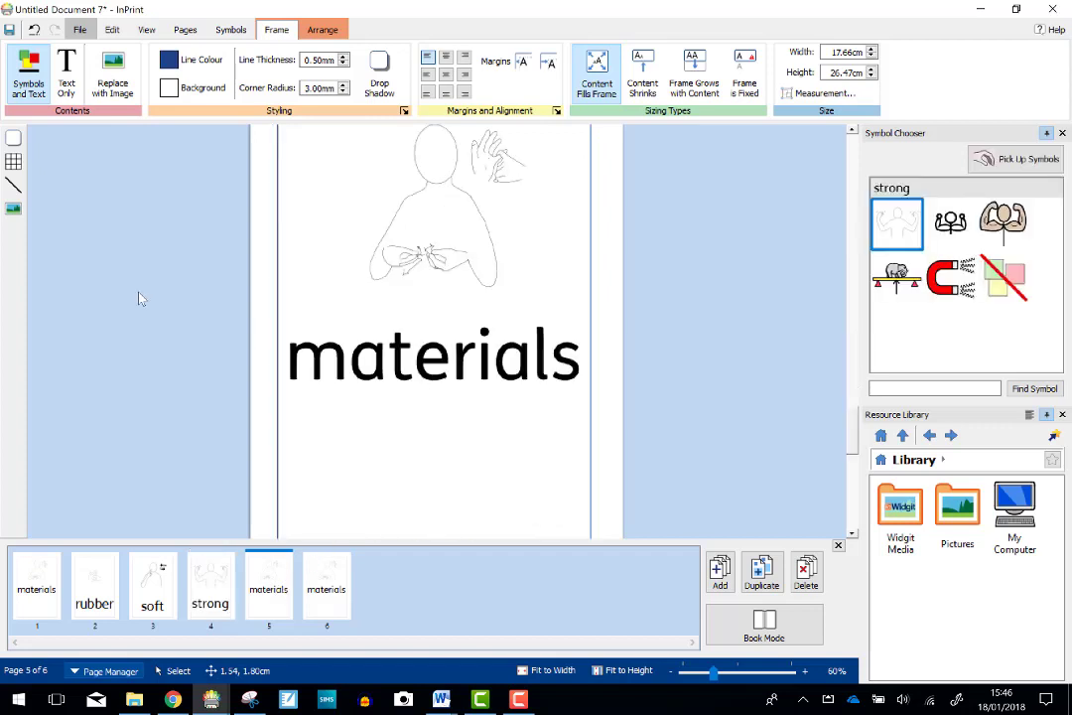
Change page 5's word to 'rough' and page 6's to 'smooth', then step back toward page 1
key("Tab")
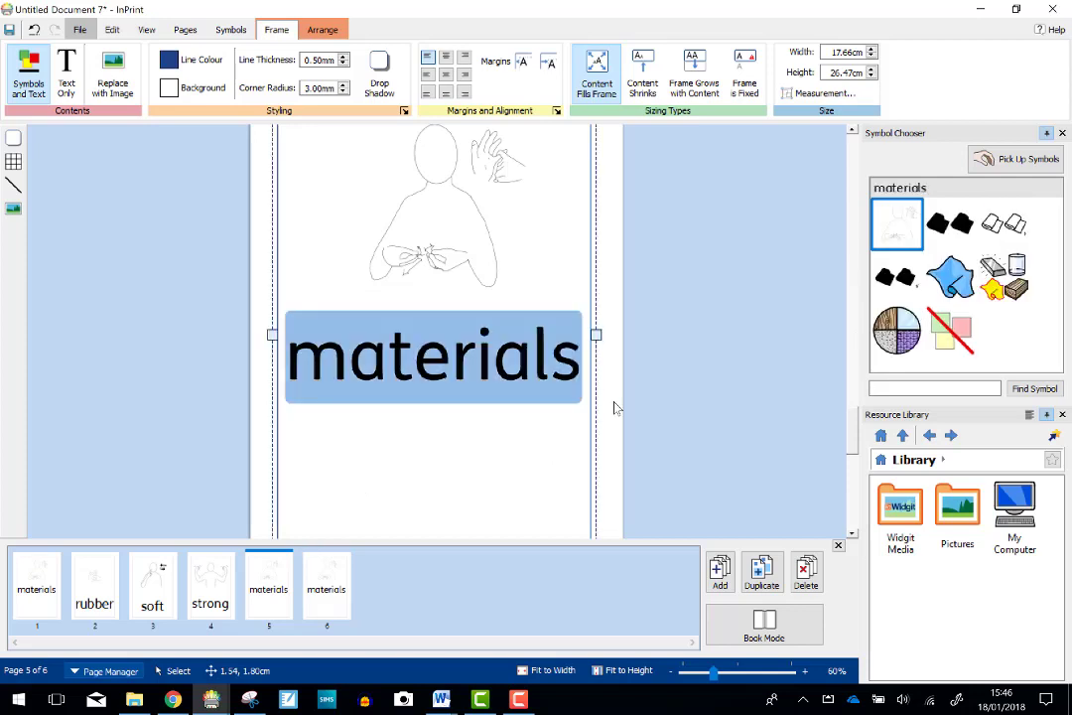
type("weak")
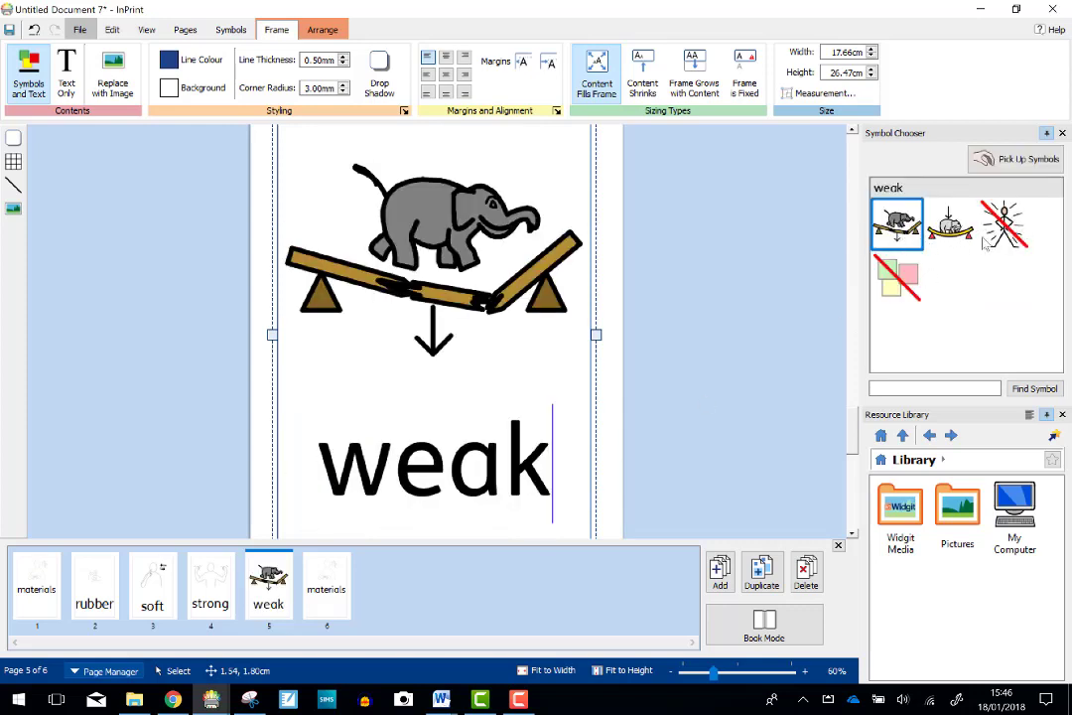
key("BackSpace")
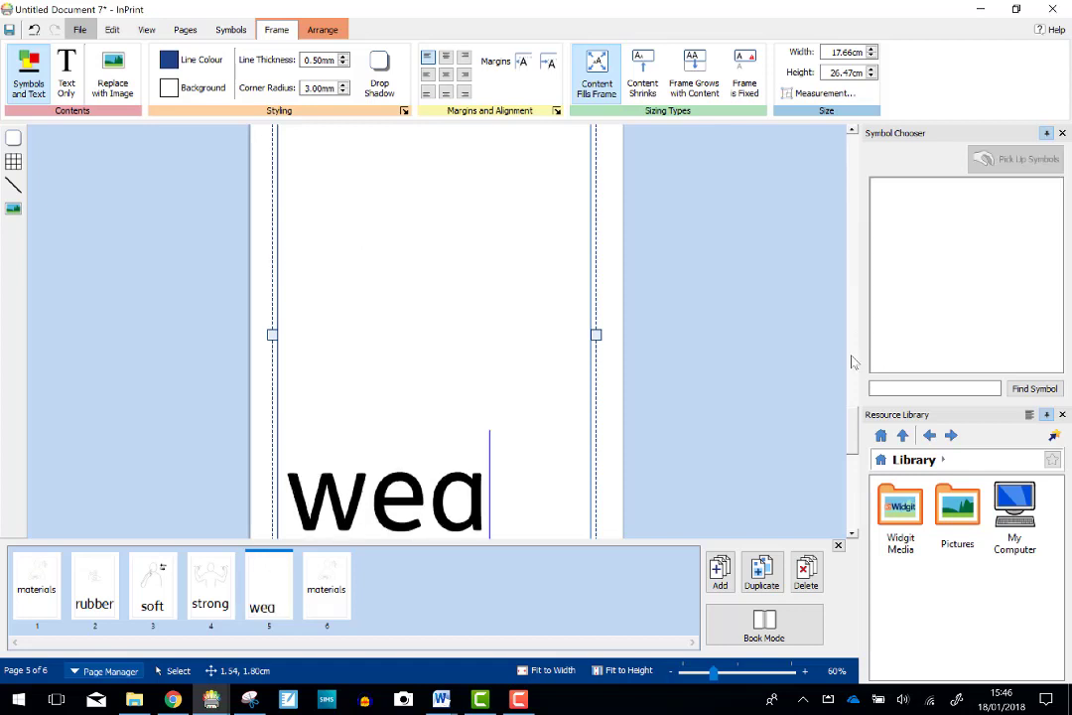
key("BackSpace")
key("BackSpace")
key("BackSpace")
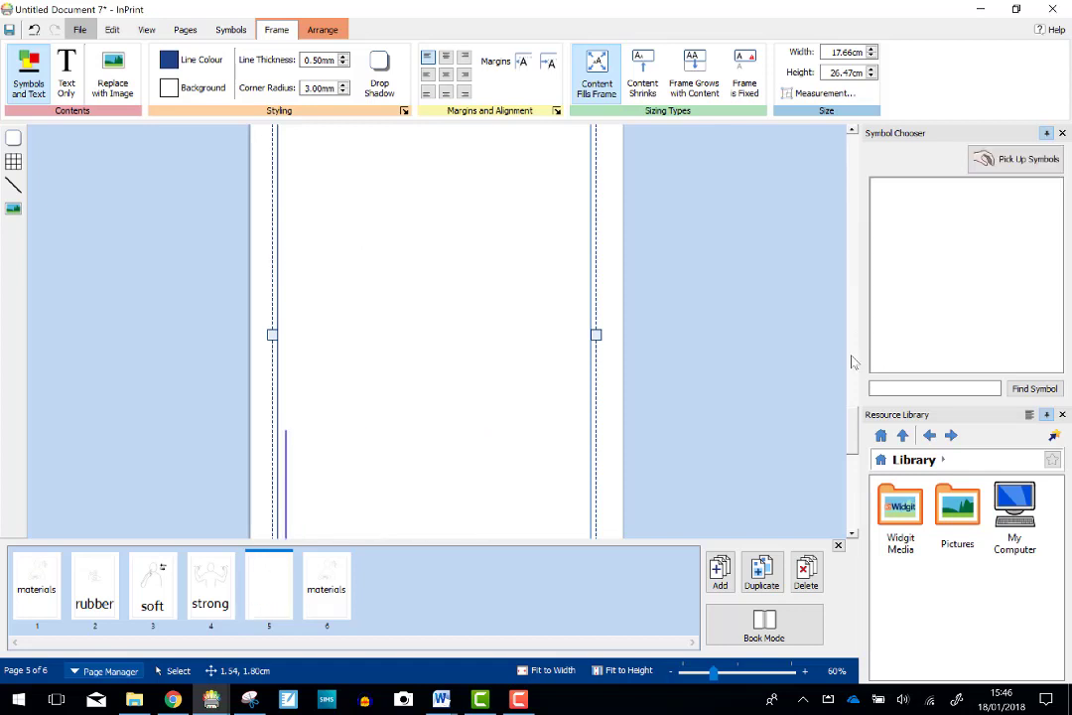
type("rough")
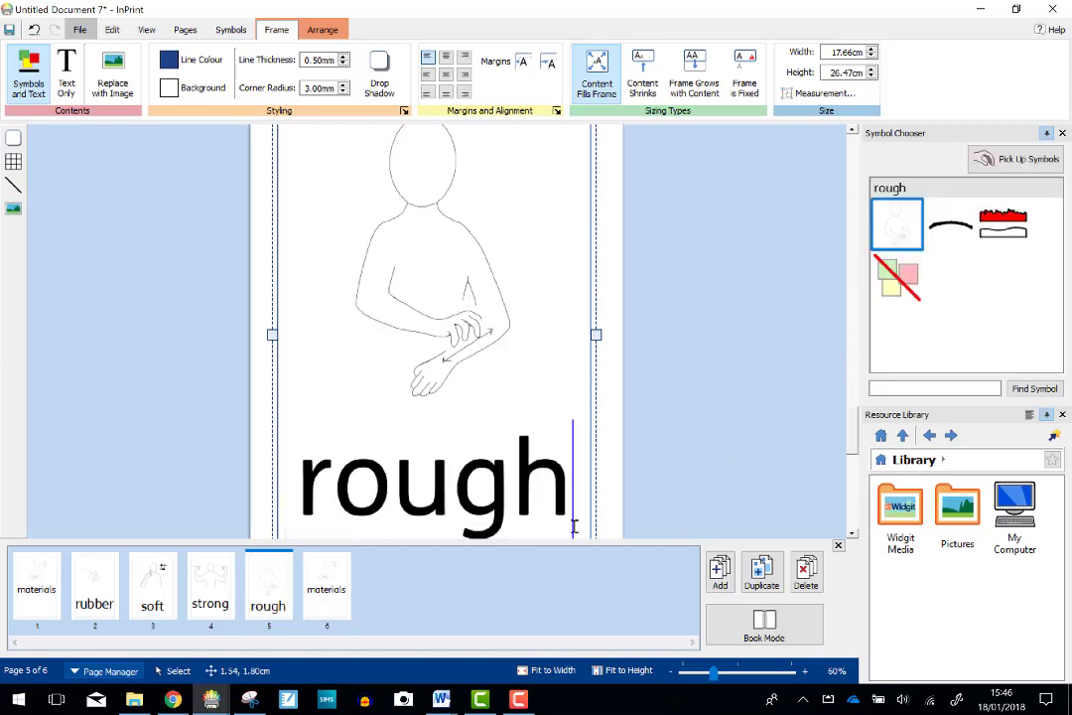
key("Tab")
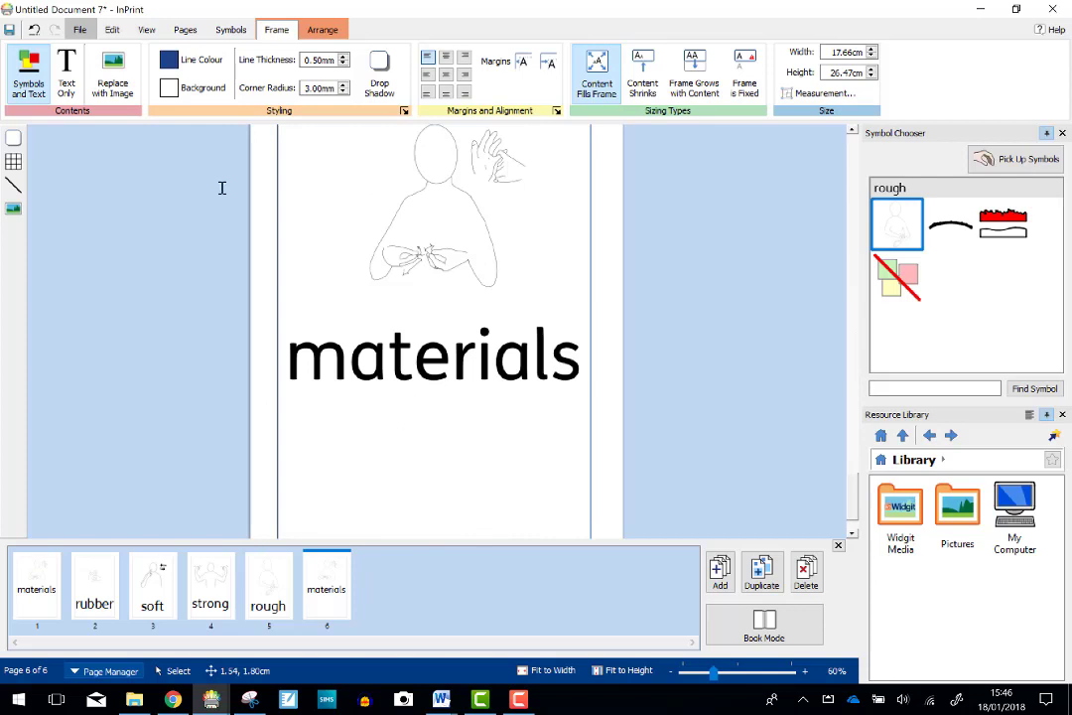
key("ctrl+a")
type("smooth")
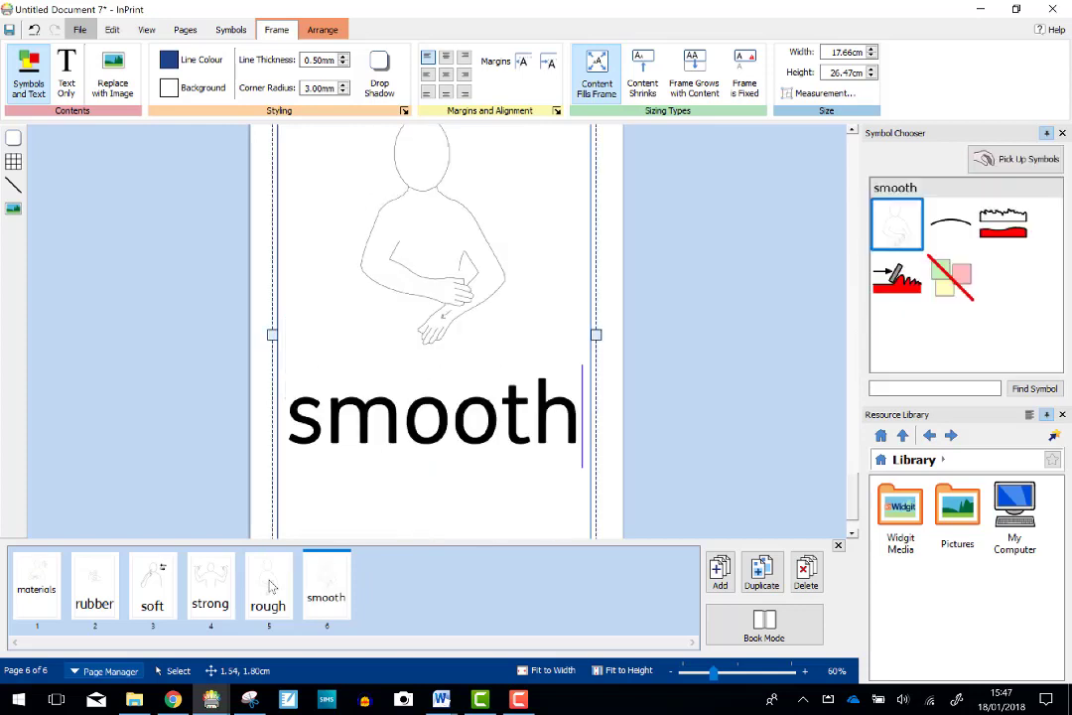
key("shift+Tab")
key("shift+Tab")
key("shift+Tab")
key("shift+Tab")
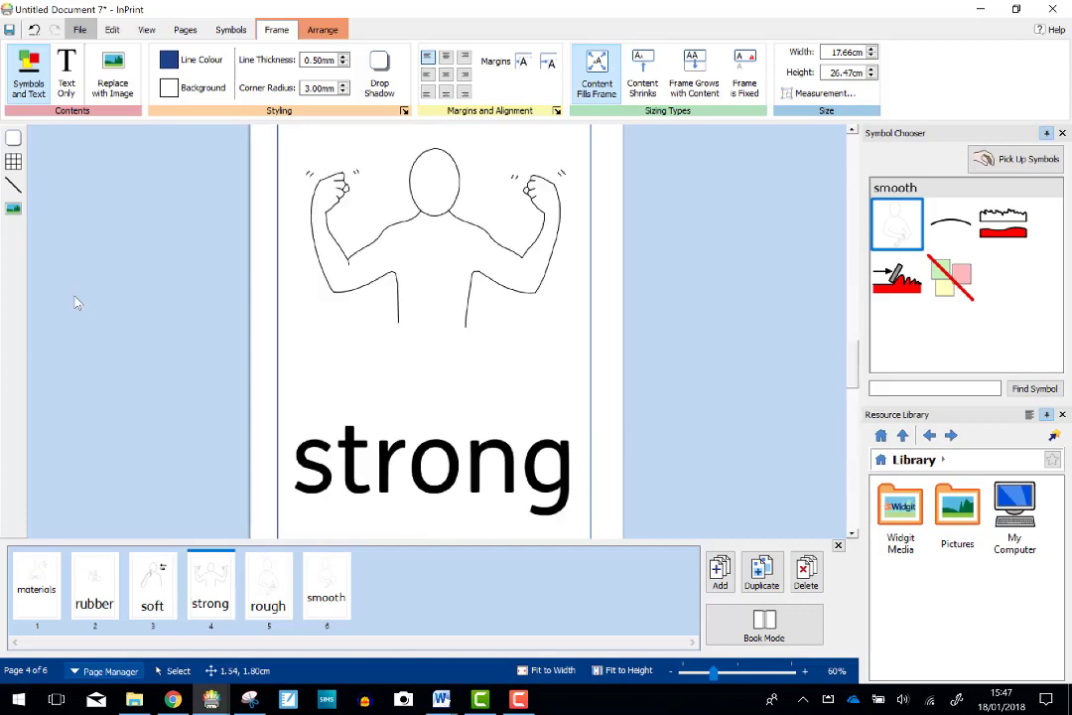
key("shift+Tab")
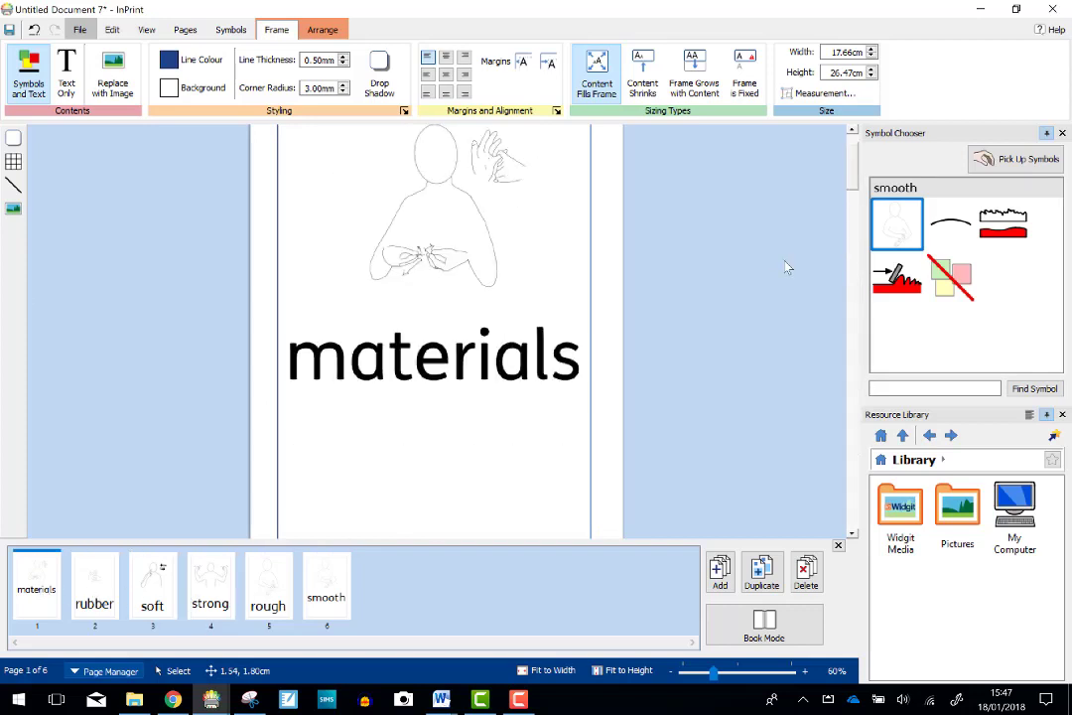
Close the Page Manager panel and open the print preview of the posters
left_click_drag(852, 186, 852, 172)
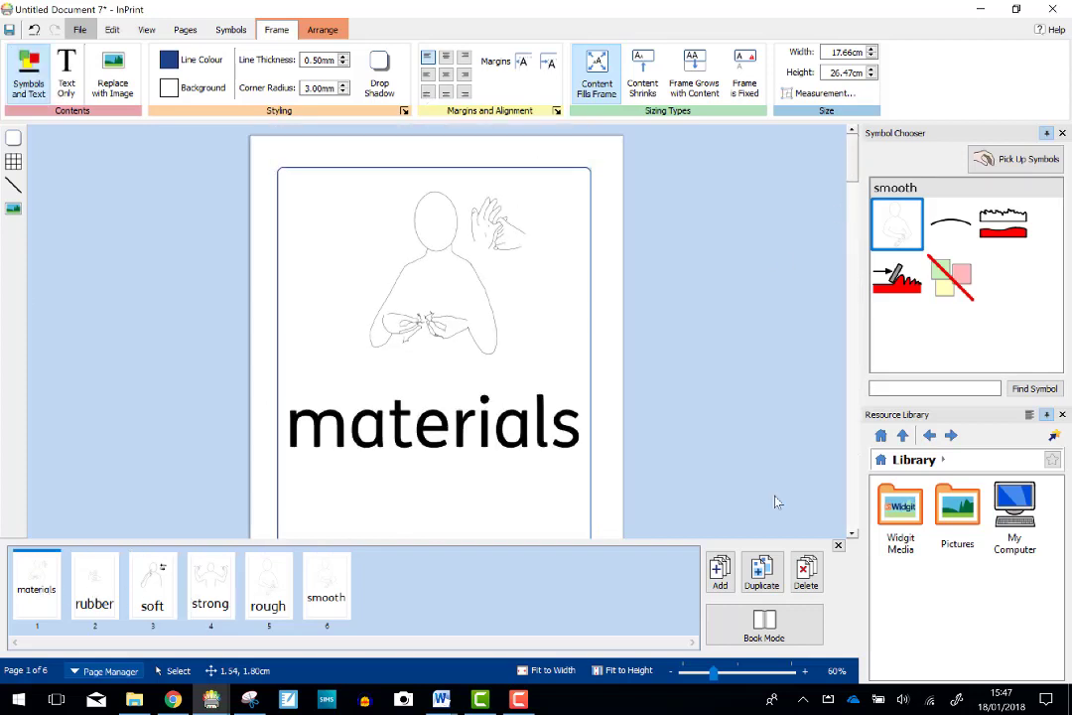
left_click(100, 672)
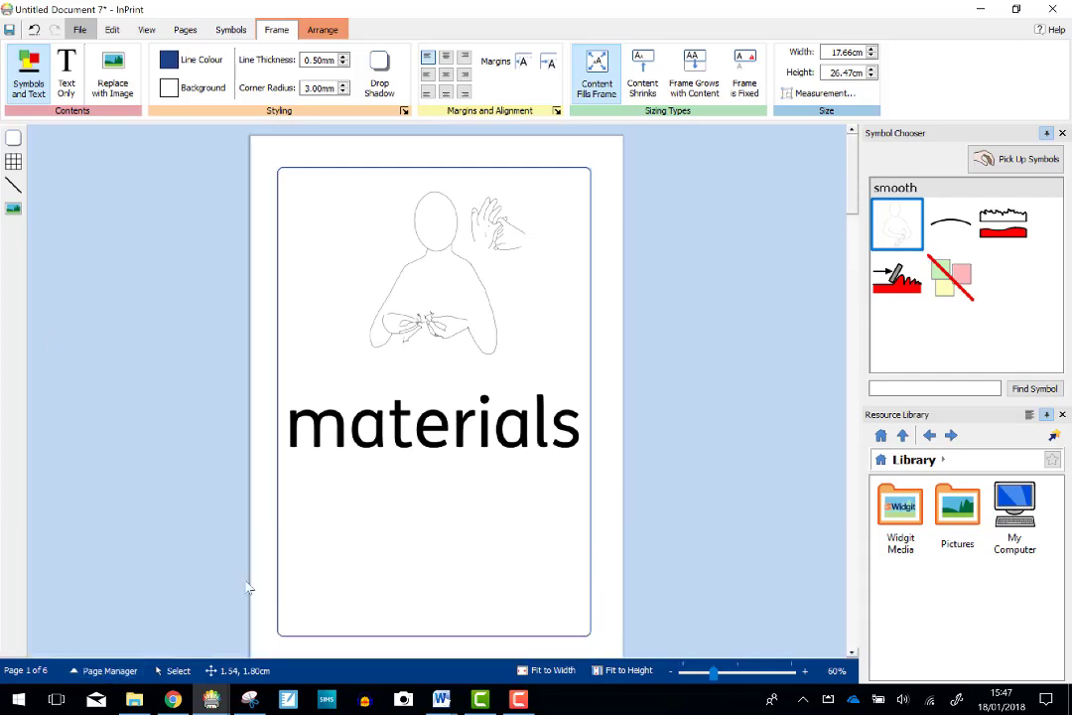
left_click(67, 28)
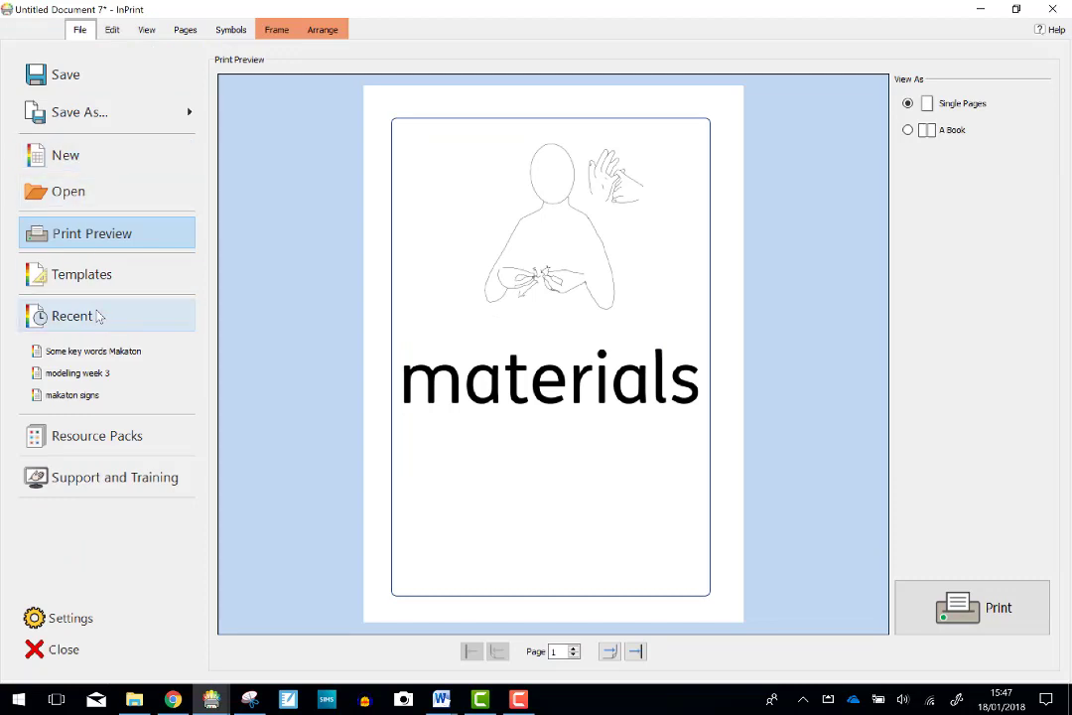
Choose Microsoft Print to PDF as the printer, printing all pages
left_click(968, 606)
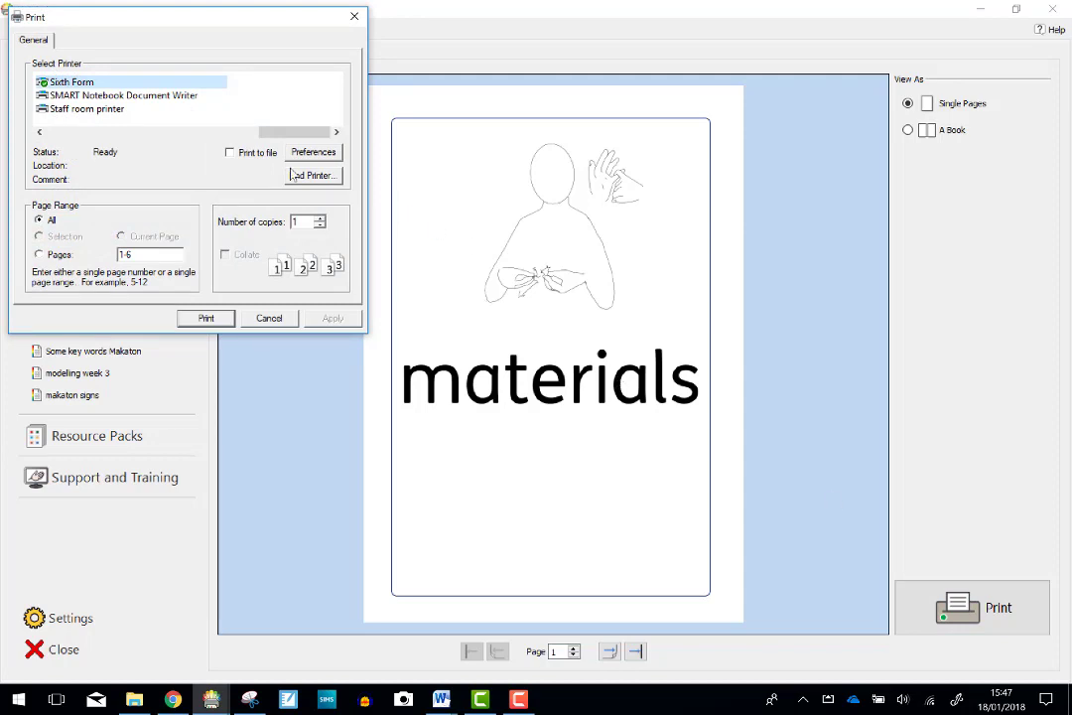
left_click_drag(281, 131, 140, 140)
left_click(94, 81)
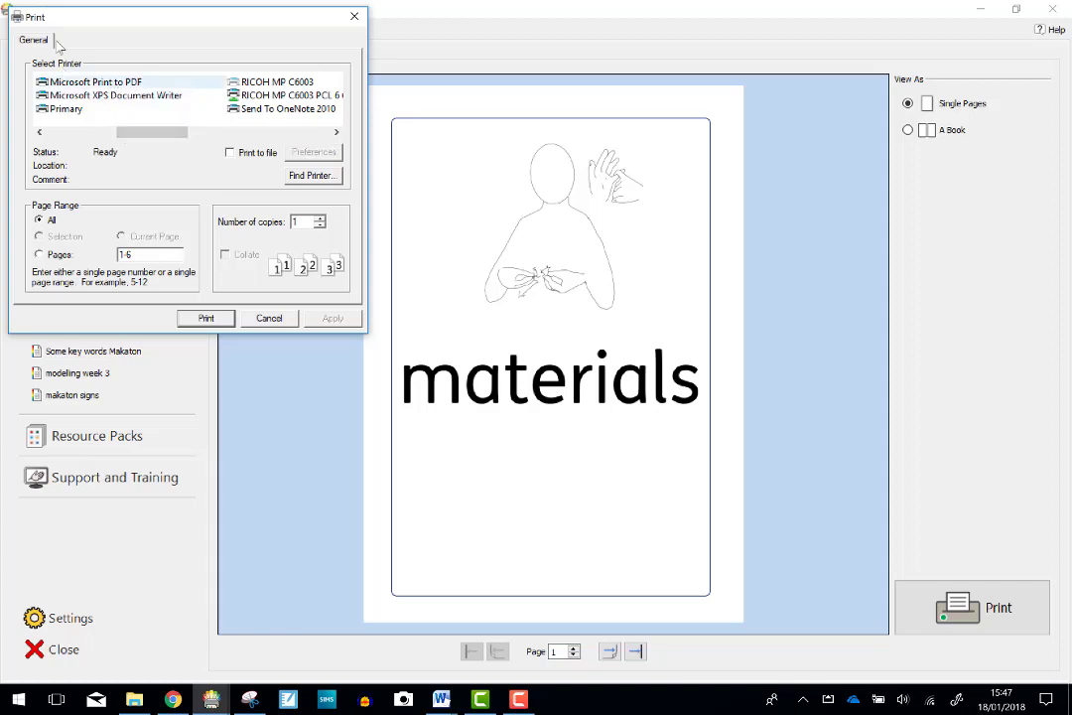
left_click(106, 85)
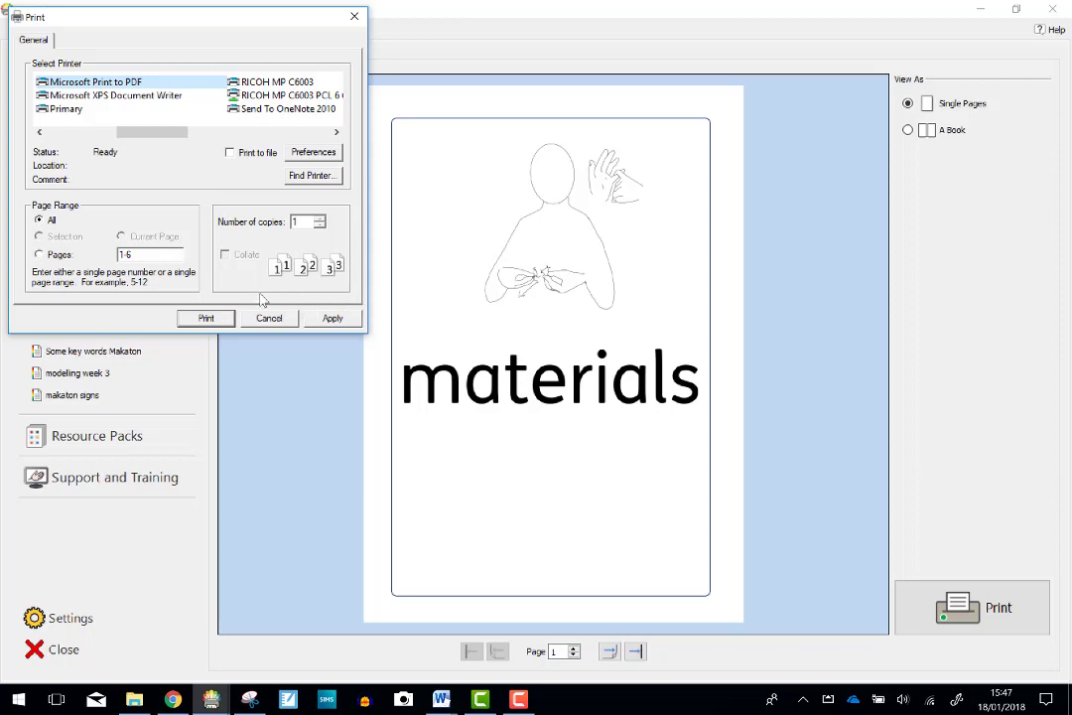
Print all six pages to PDF, bringing up the save dialog in Science > Materials
left_click(208, 318)
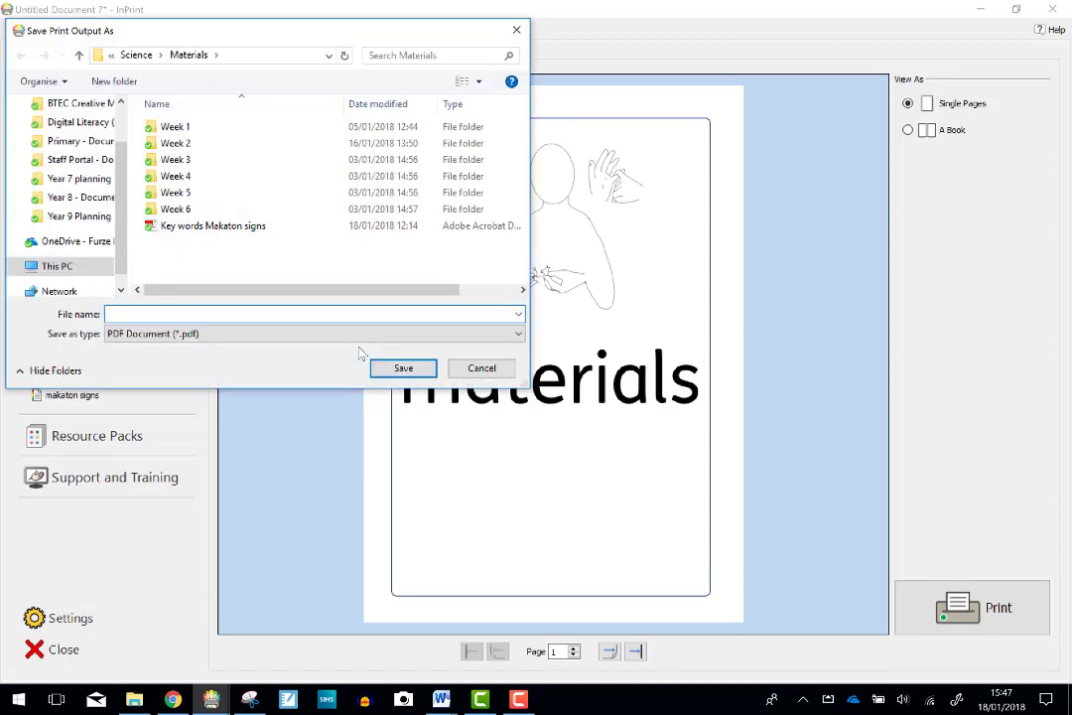
scroll(89, 198, "up", 1)
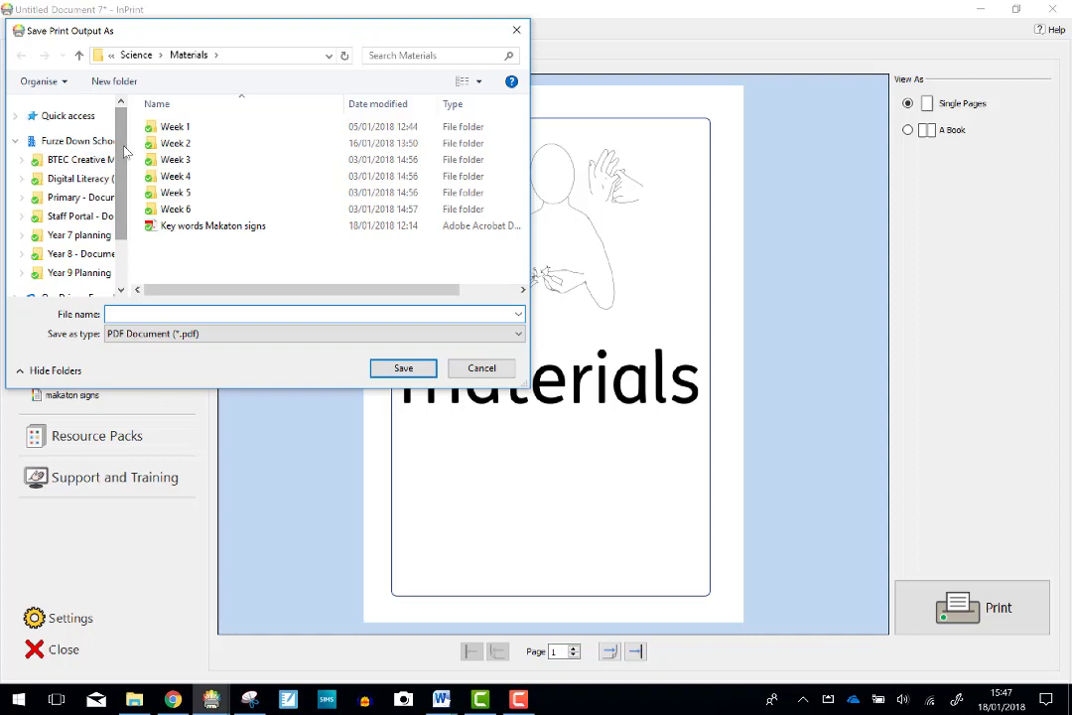
scroll(117, 164, "down", 2)
scroll(129, 173, "up", 2)
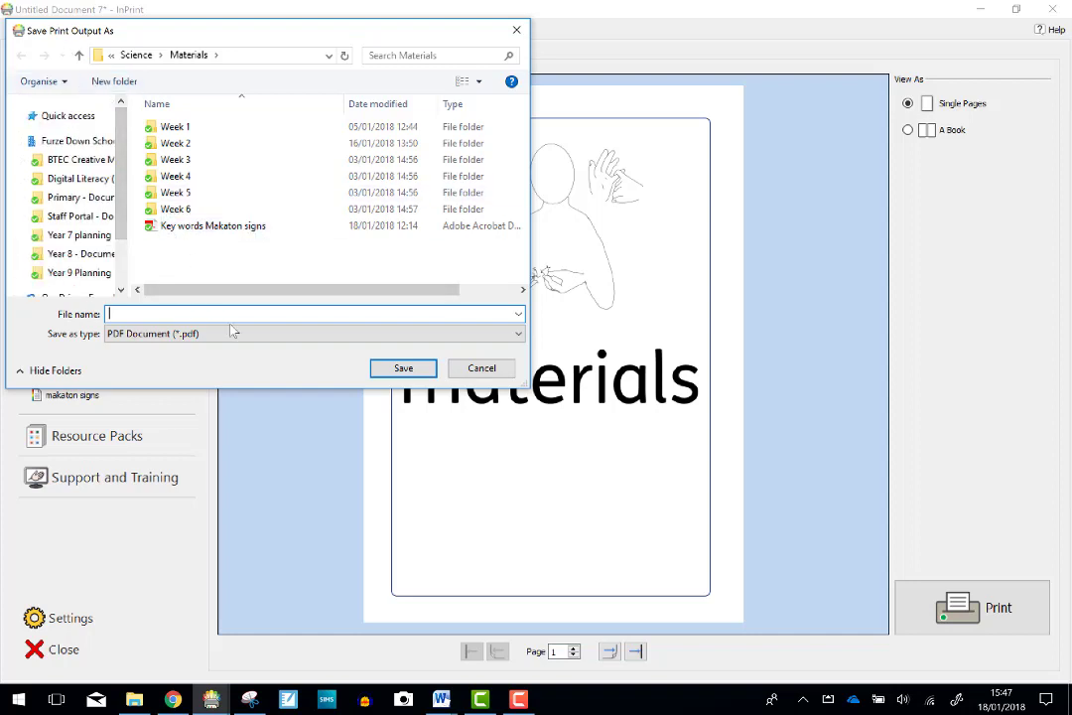
Cancel the Save Print Output As dialog to return to the print preview
left_click(481, 368)
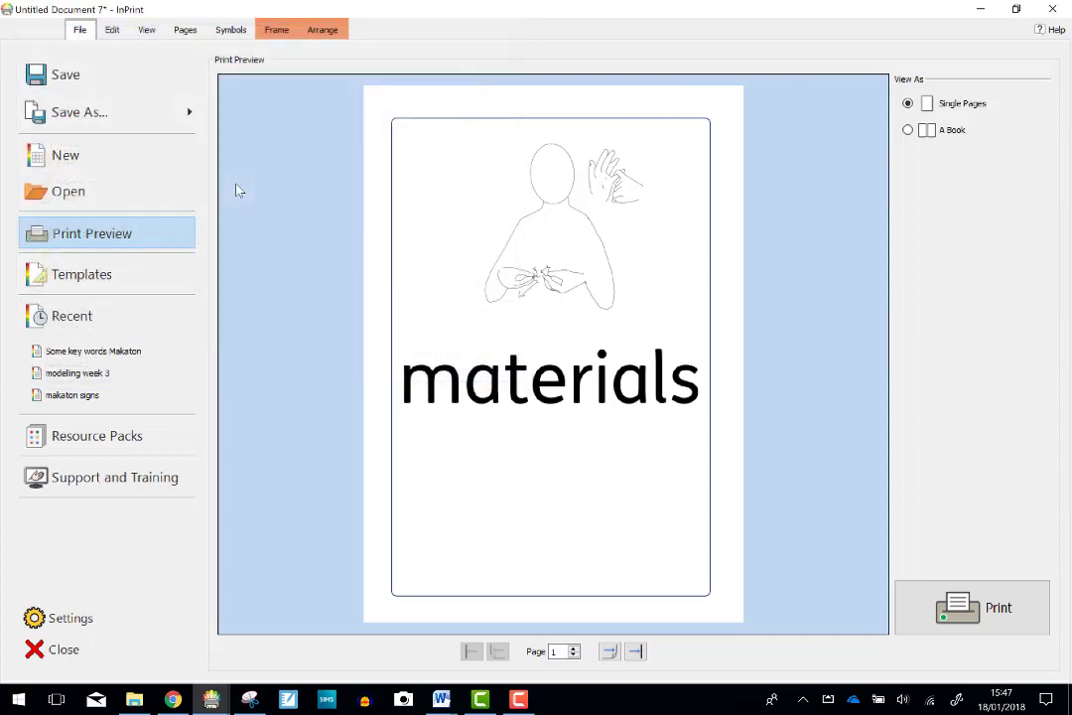